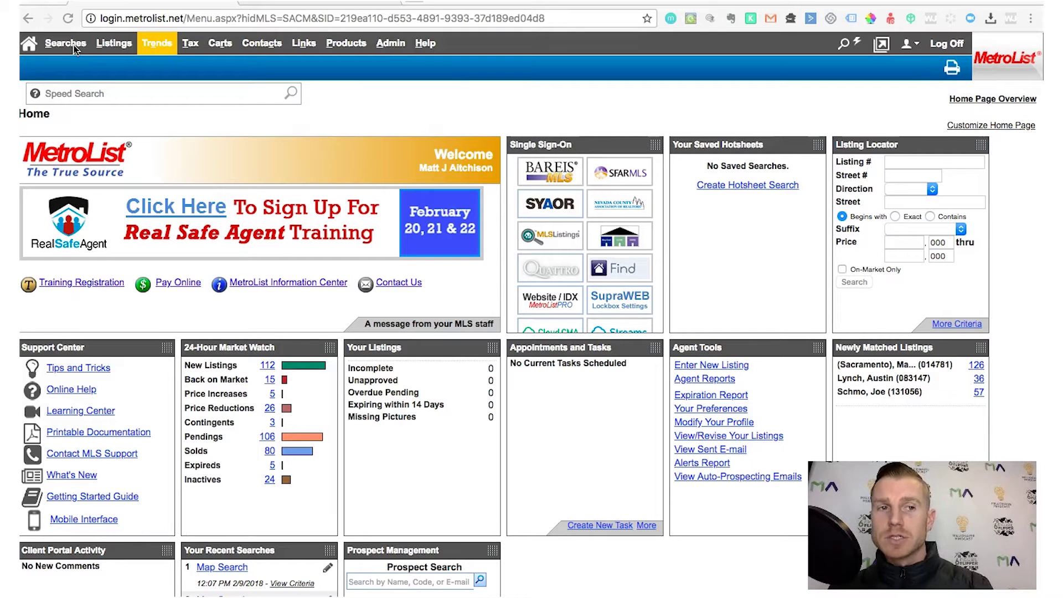
Switch from the MetroList home page to the PropertyRadar quick search
click(63, 48)
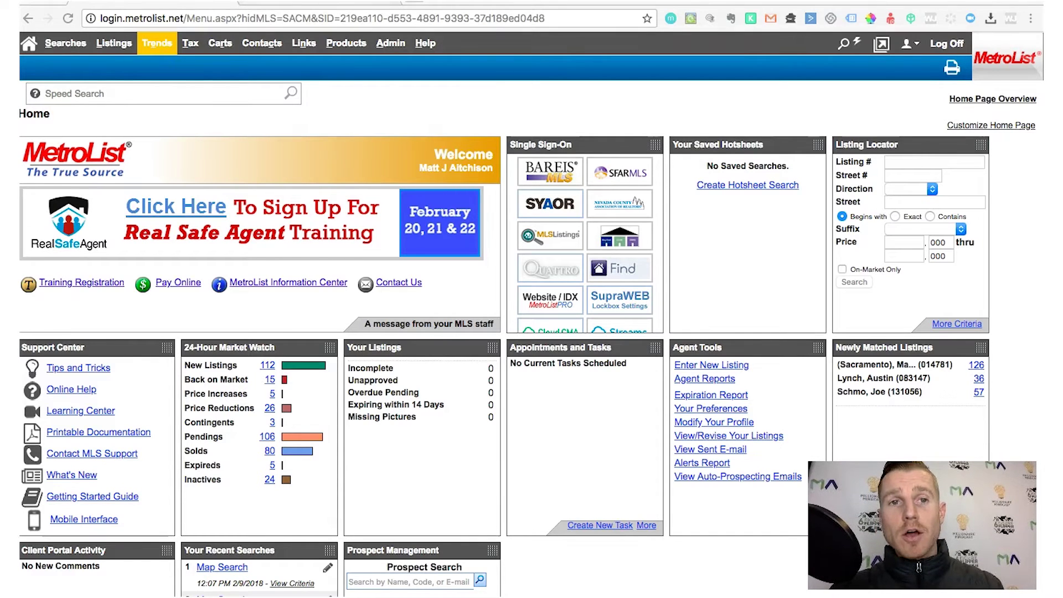
click(310, 2)
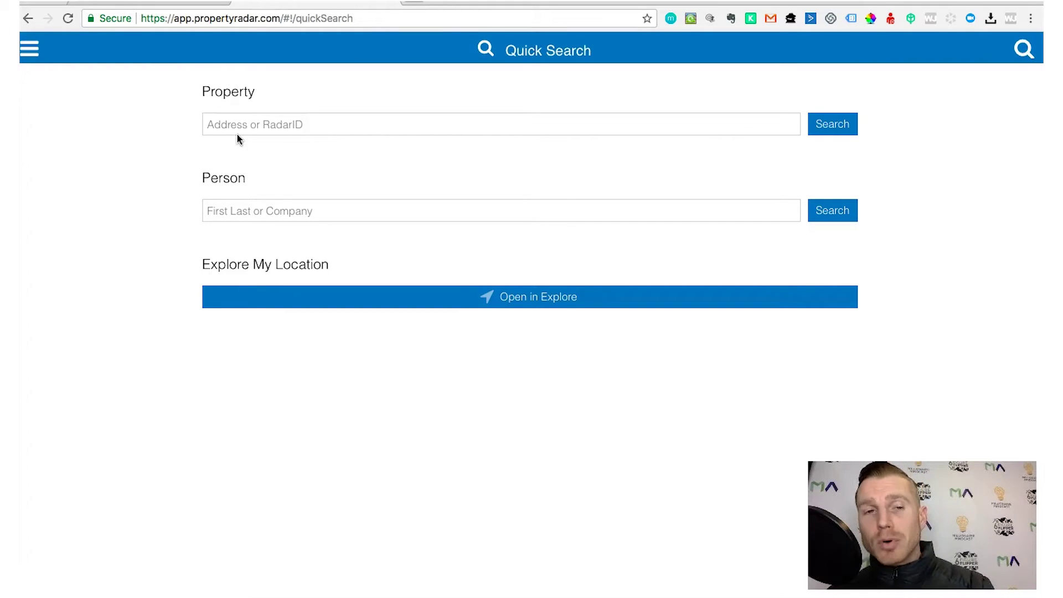
click(235, 122)
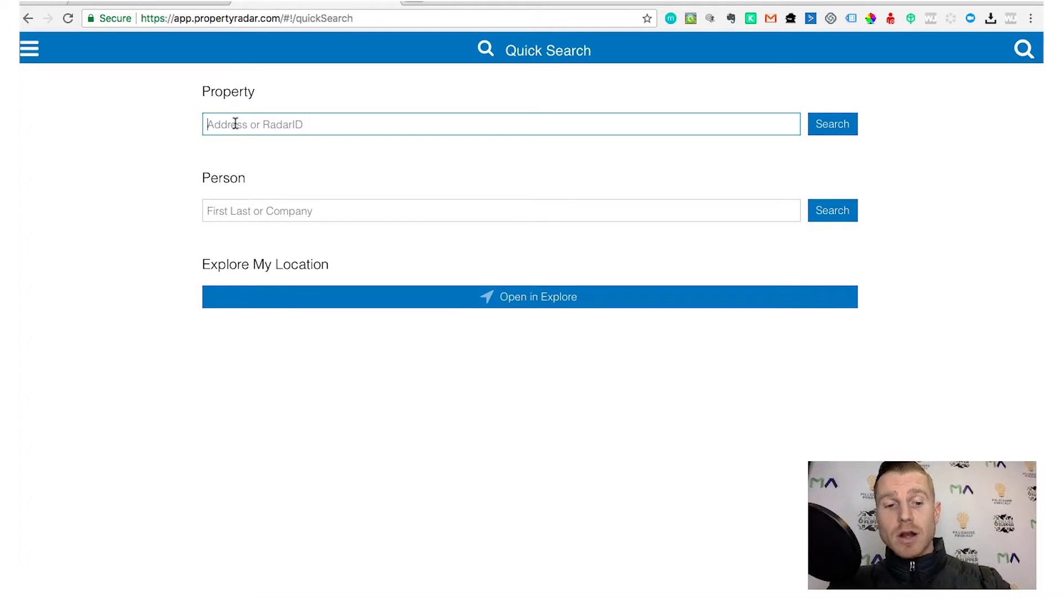
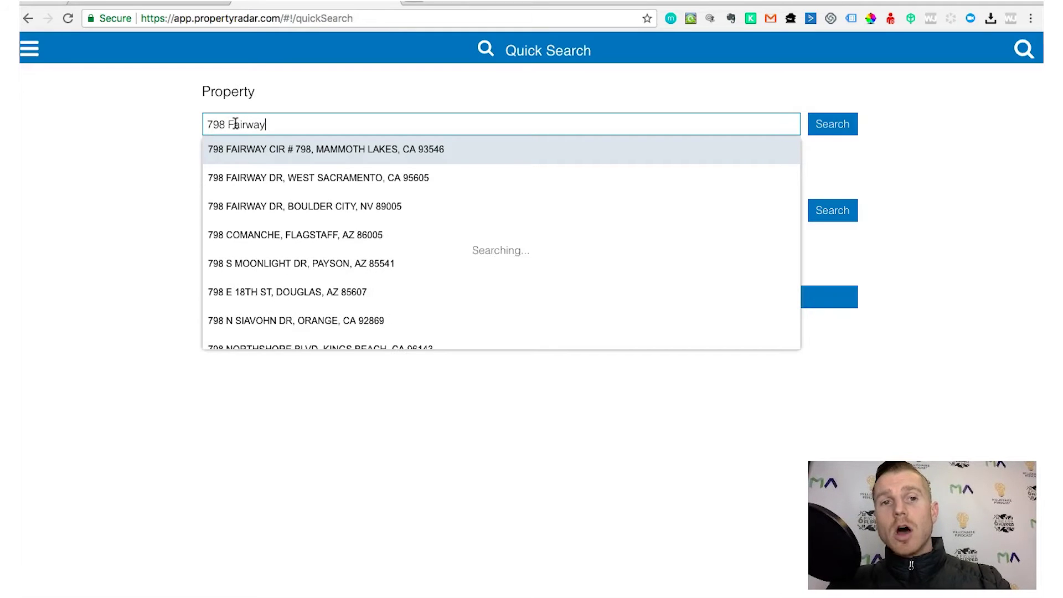
click(250, 176)
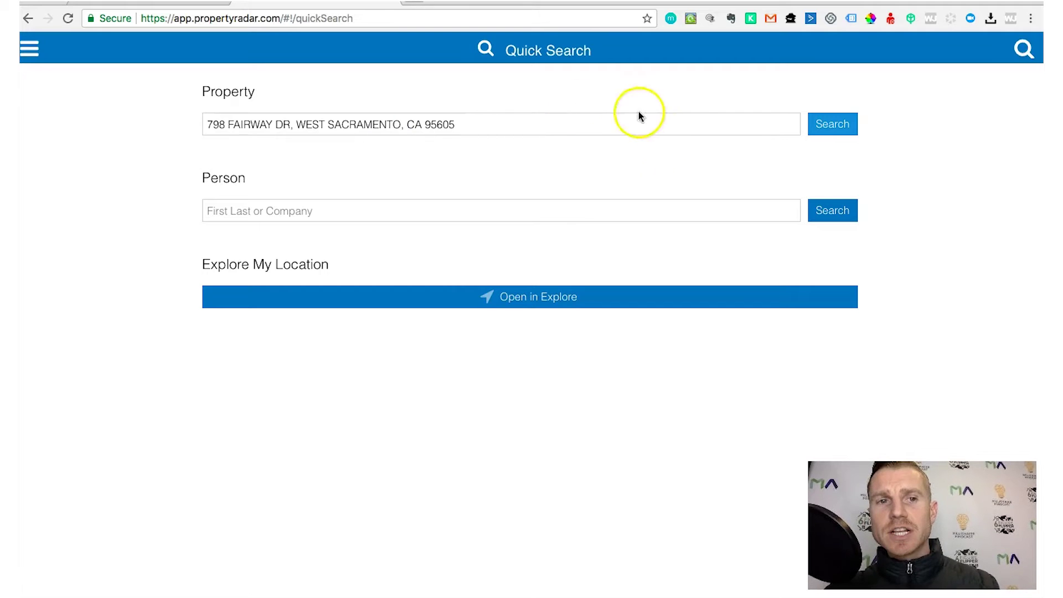
click(829, 119)
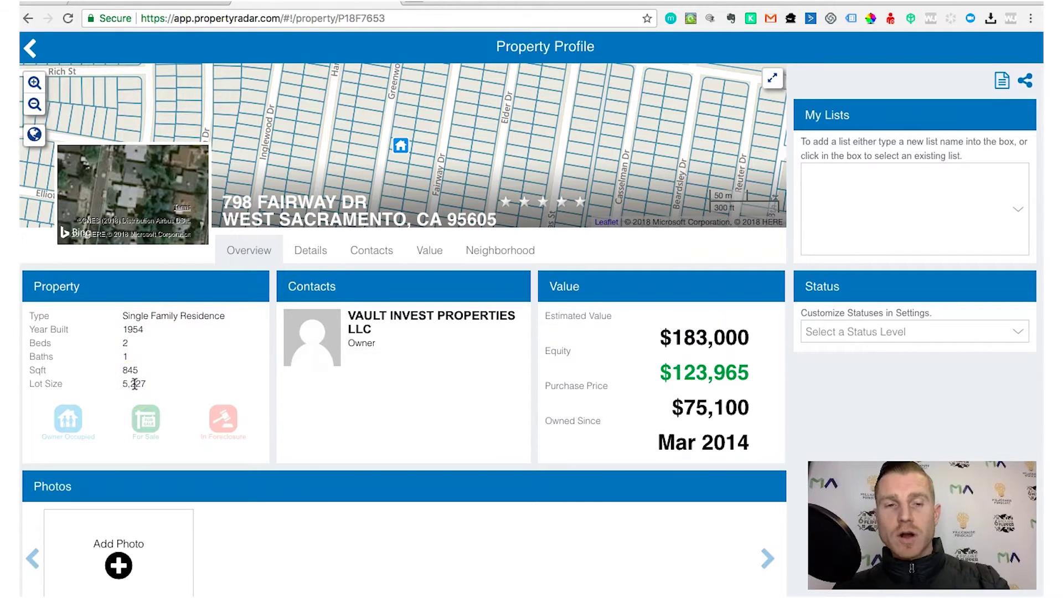
click(181, 4)
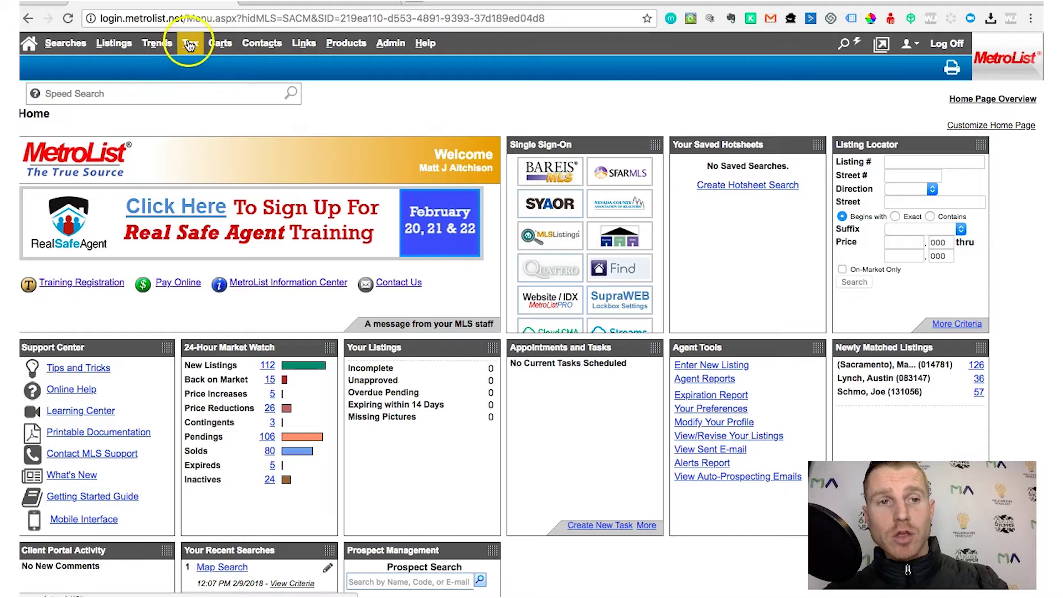
mouse_move(781, 597)
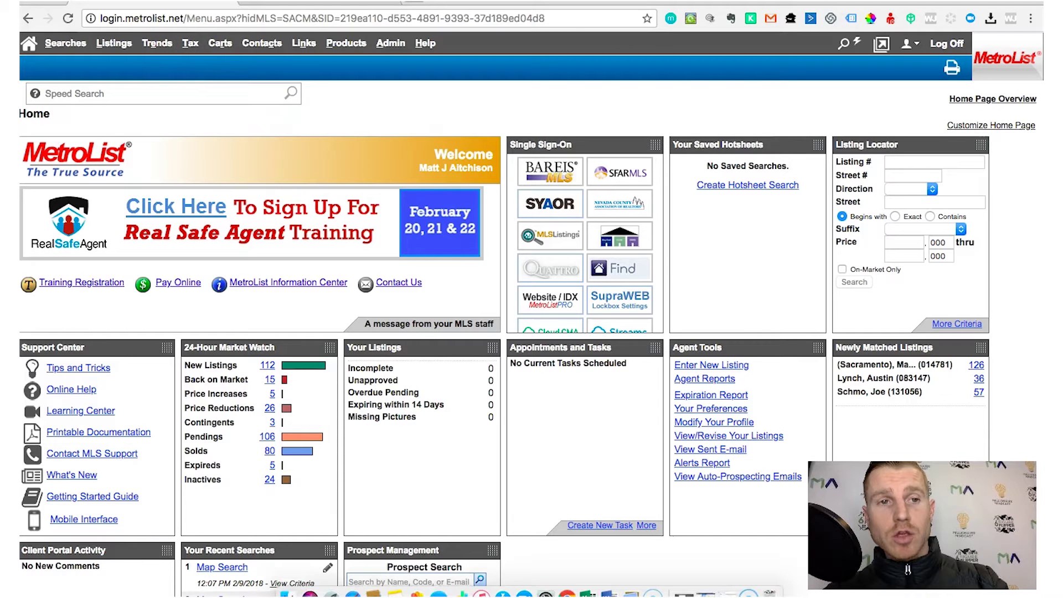
click(707, 591)
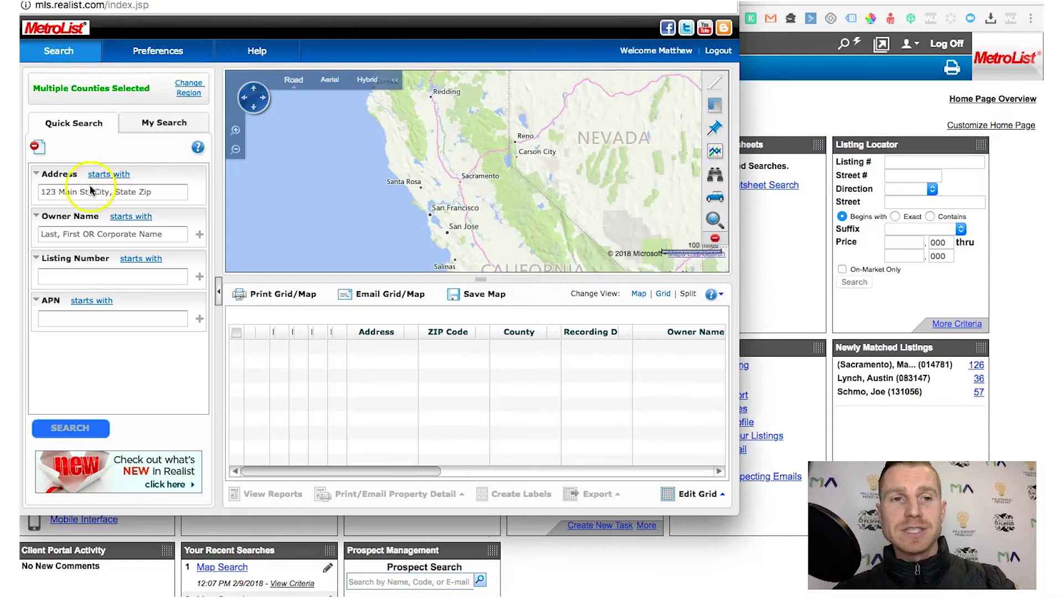
click(79, 193)
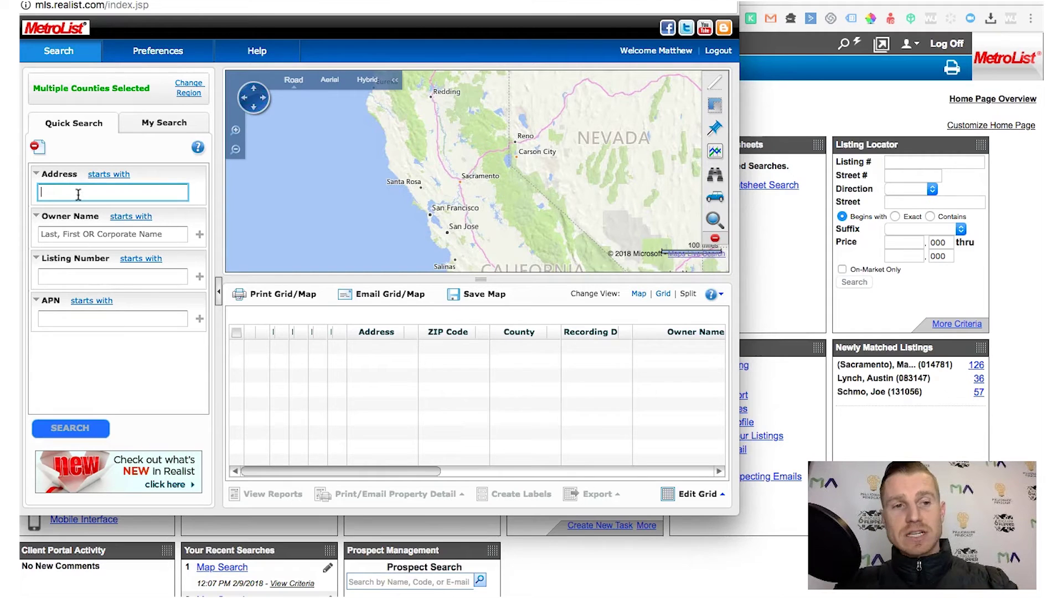
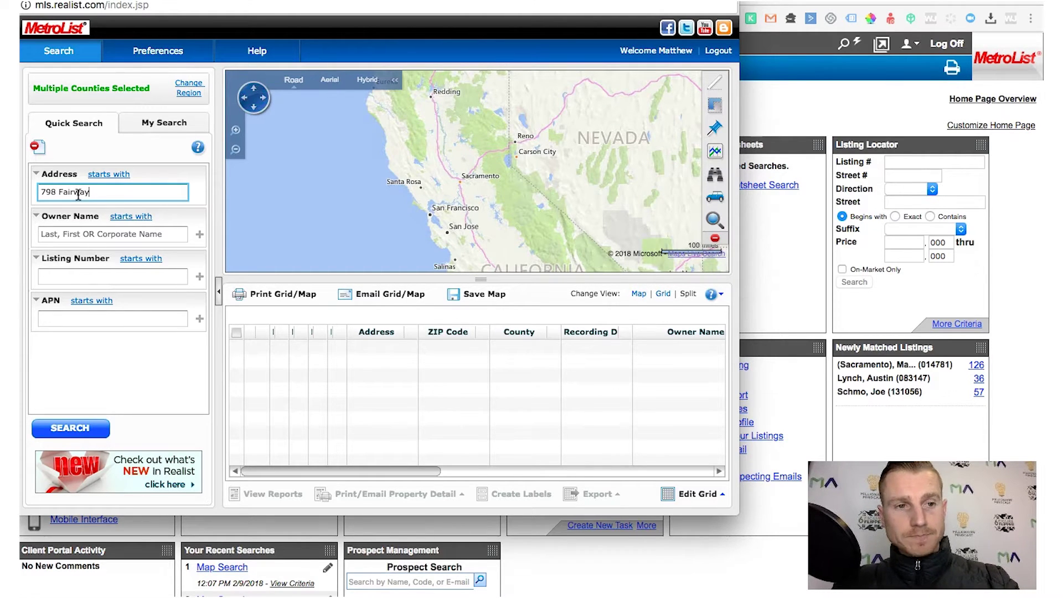
key(Return)
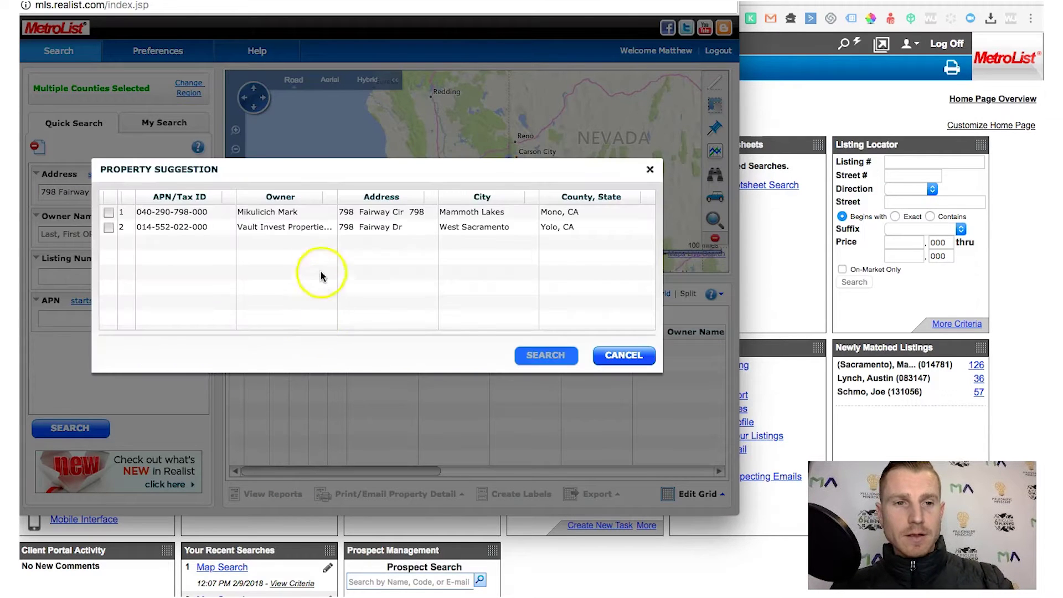
click(283, 229)
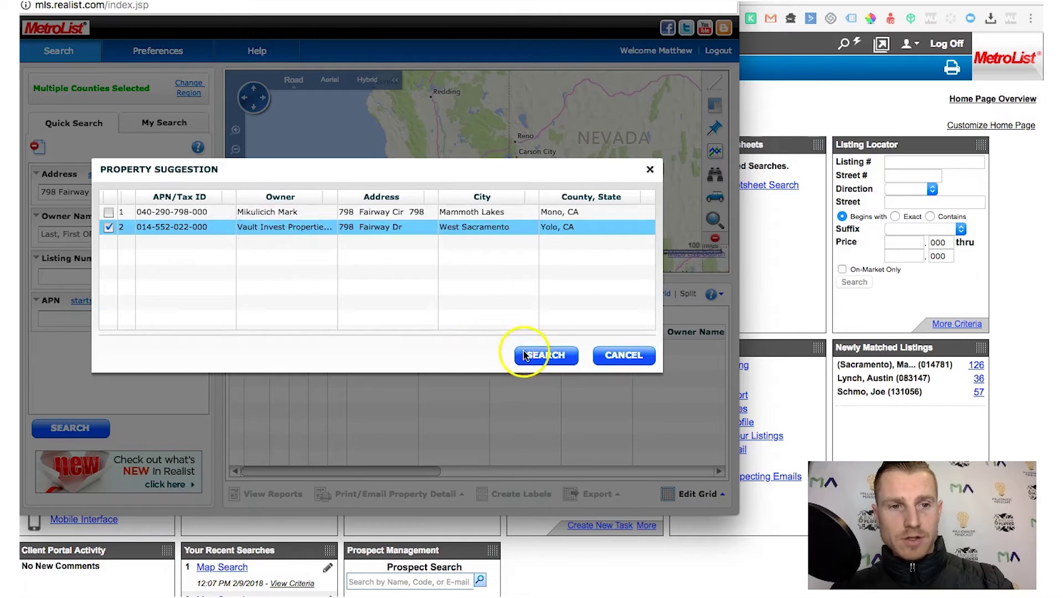
click(540, 355)
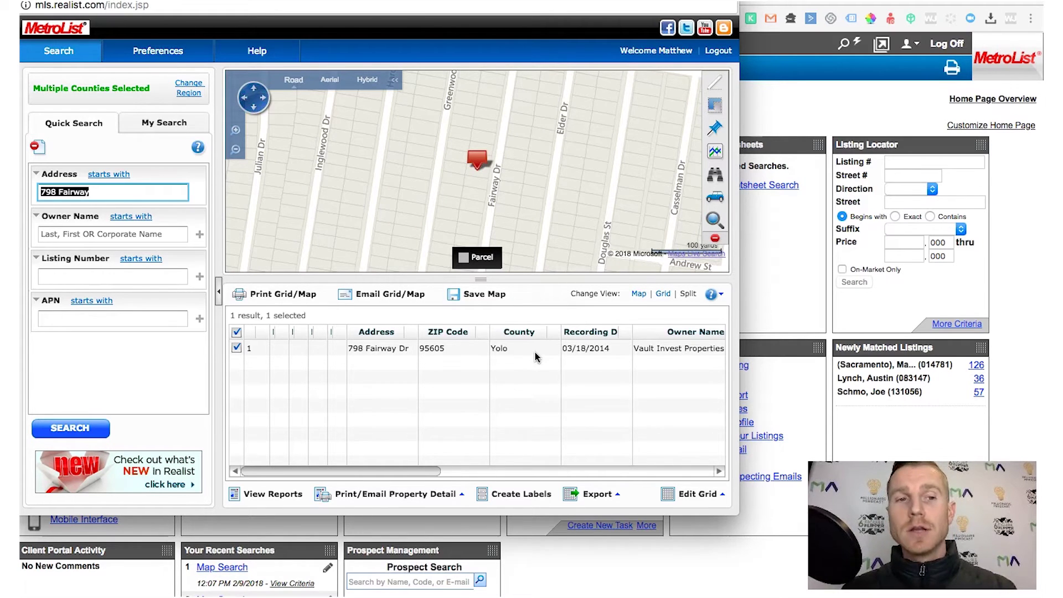
double_click(529, 348)
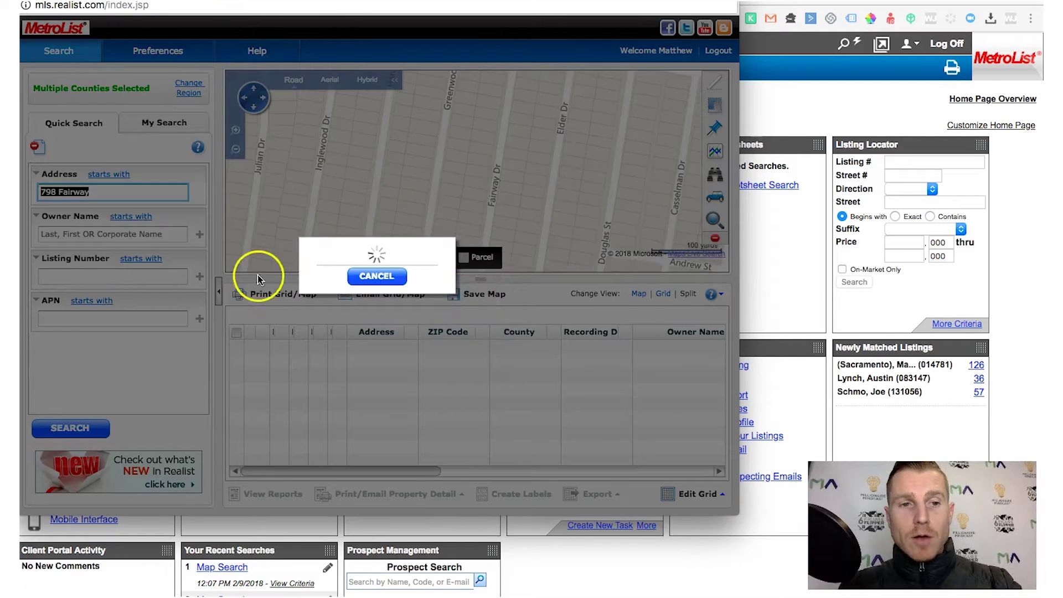
click(270, 226)
click(550, 358)
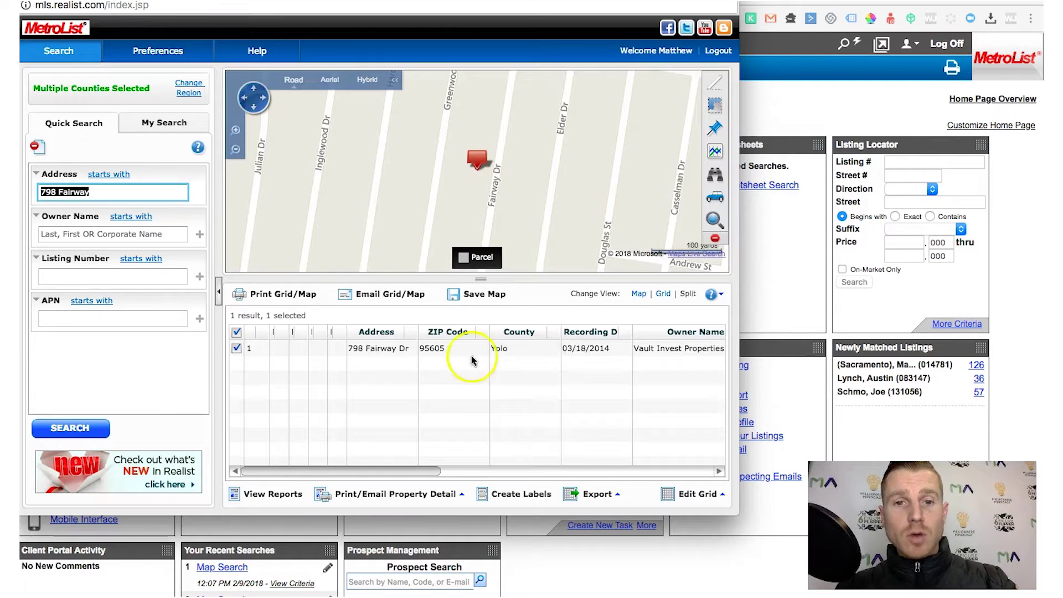
click(418, 349)
click(418, 349)
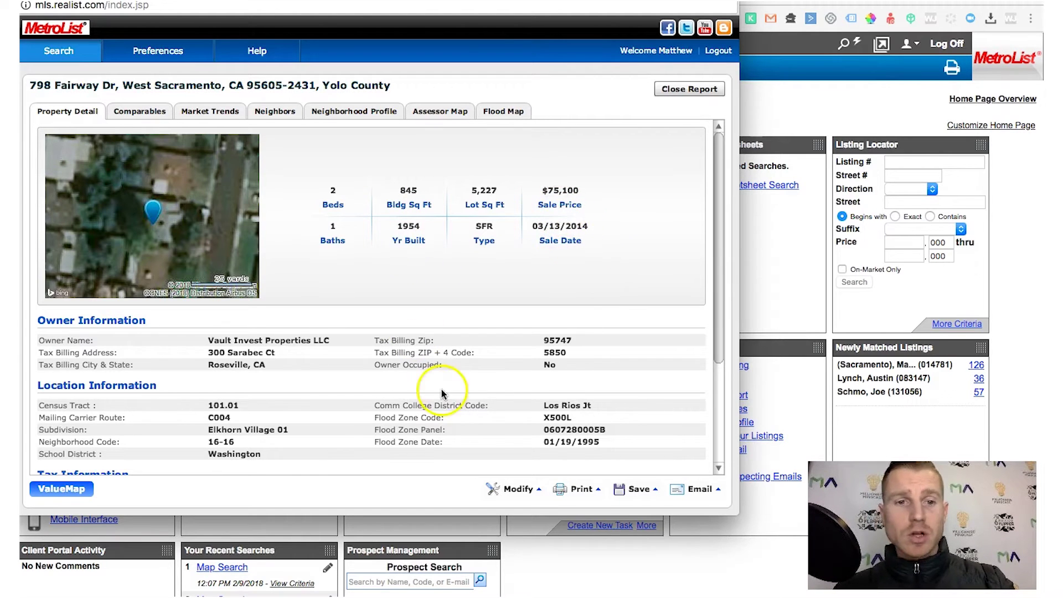
click(763, 244)
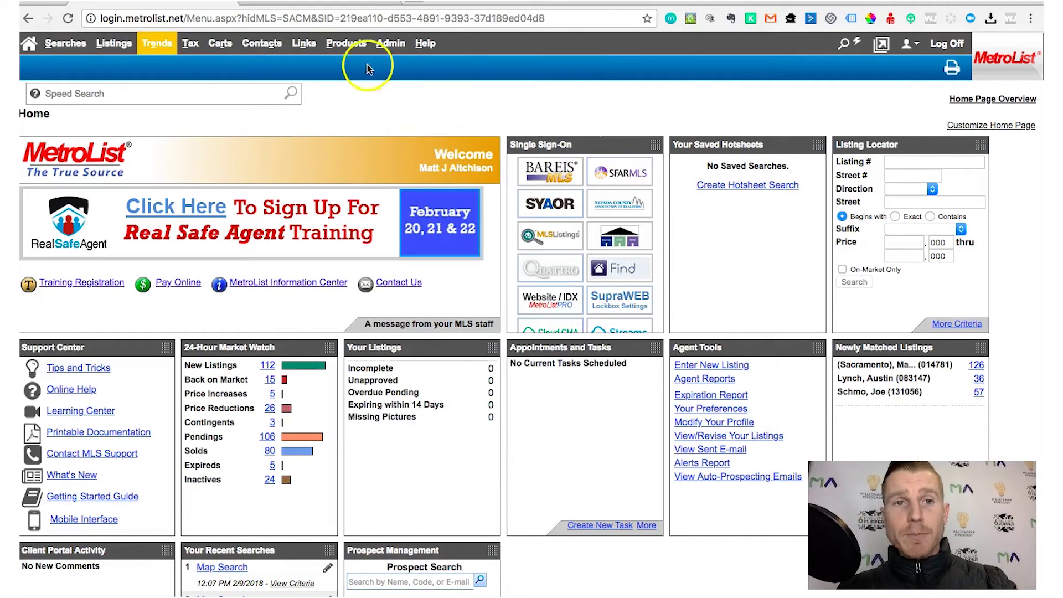
Open the Interactive Map search and start entering '798' as the location
click(79, 53)
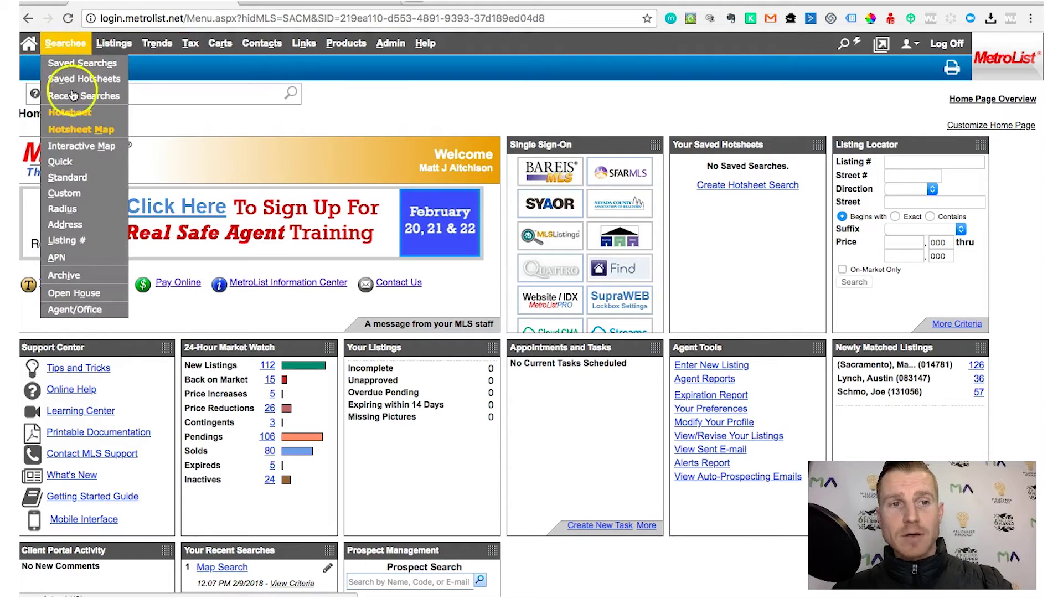
click(81, 148)
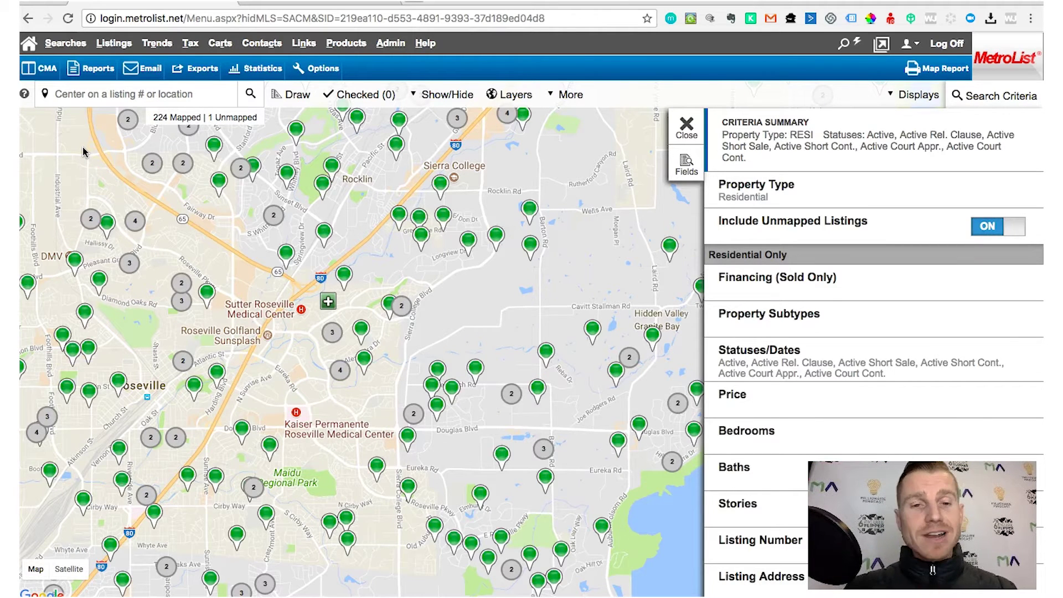
click(160, 95)
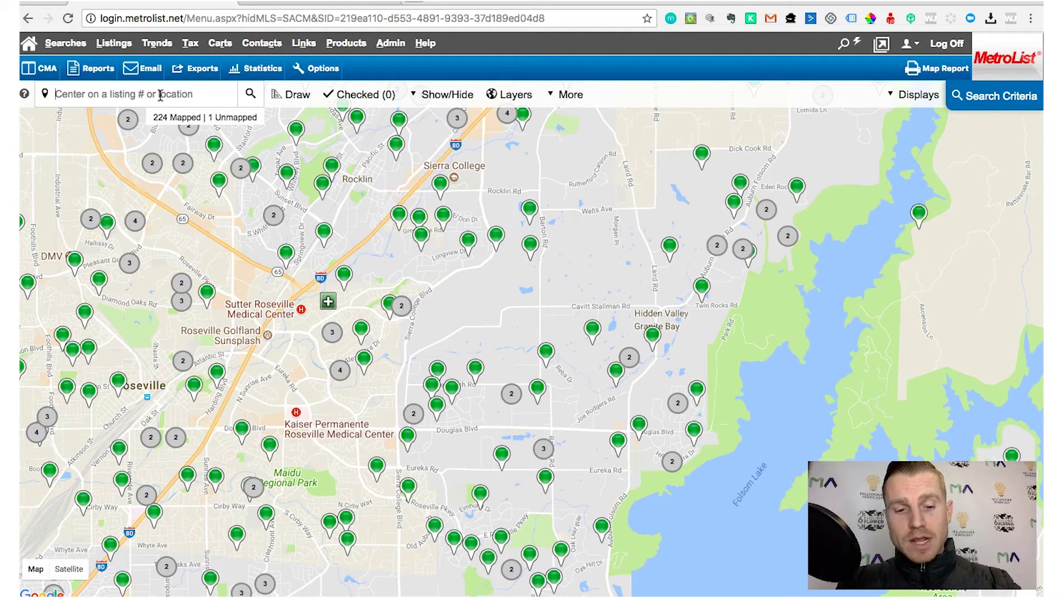
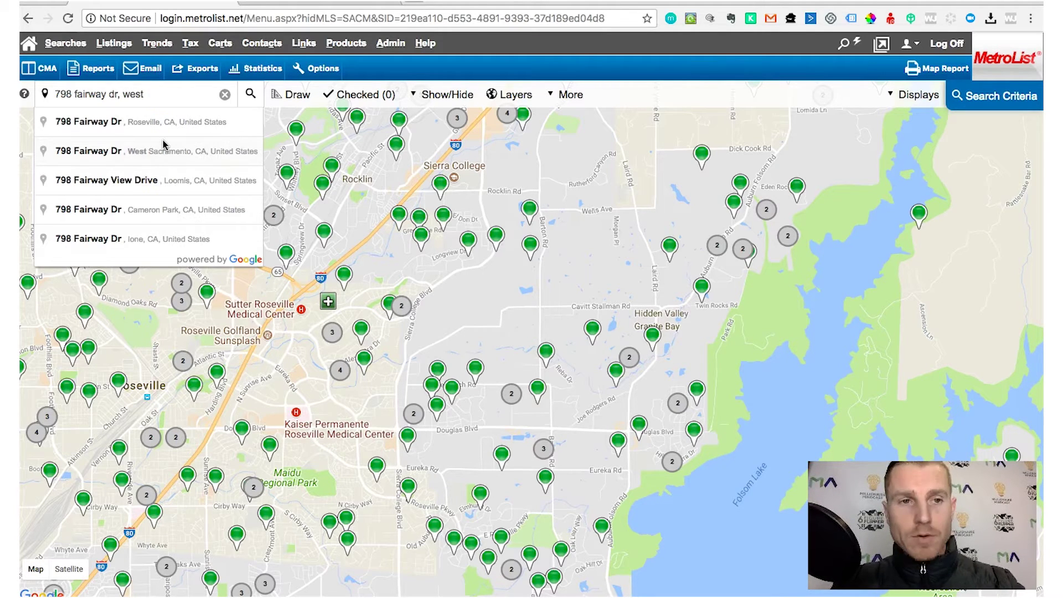
click(165, 148)
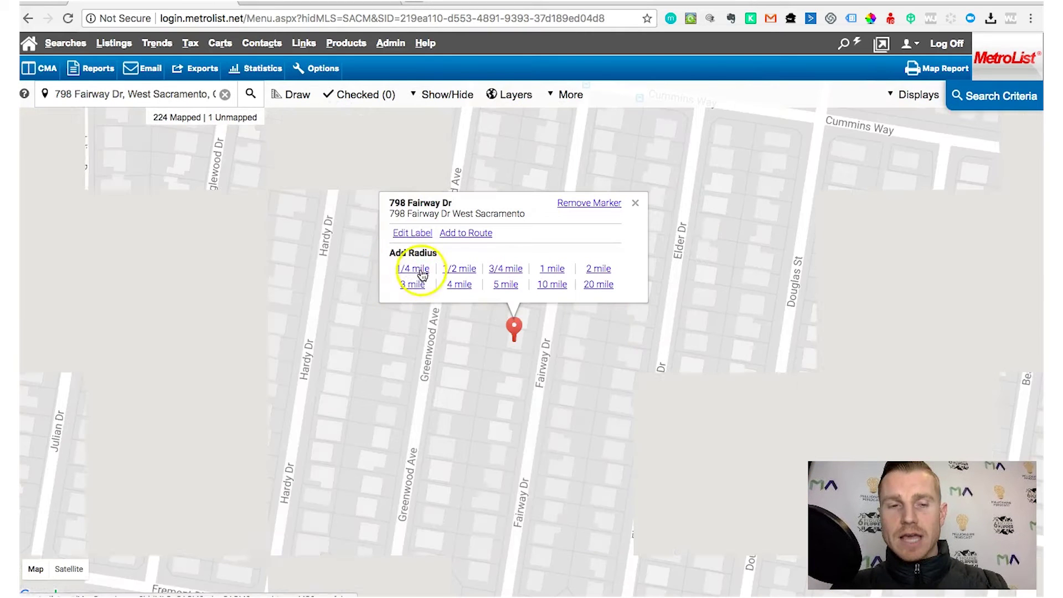
click(421, 273)
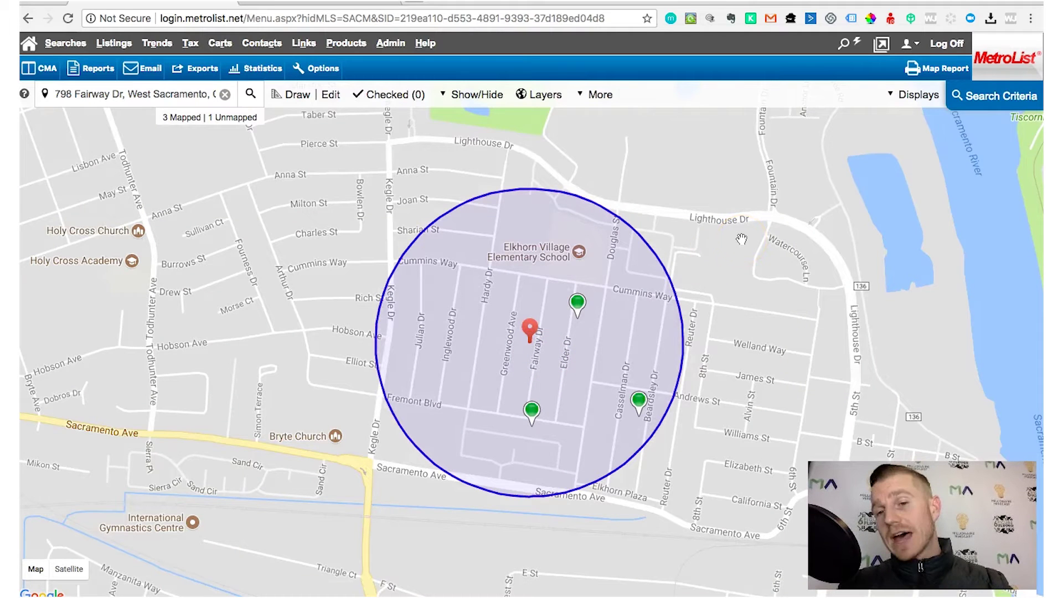
click(985, 99)
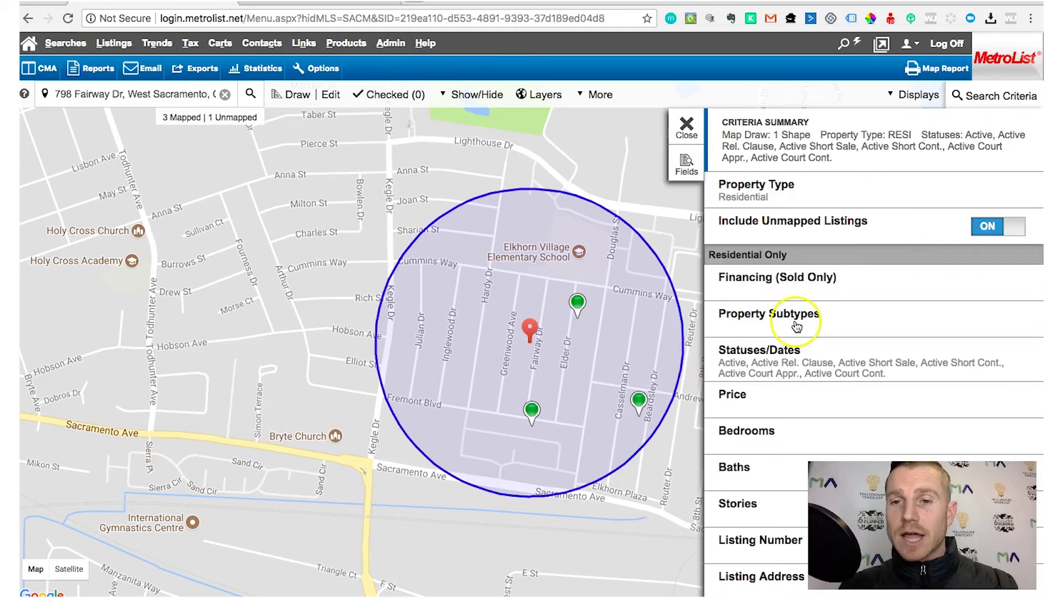
scroll(797, 327, down, 1)
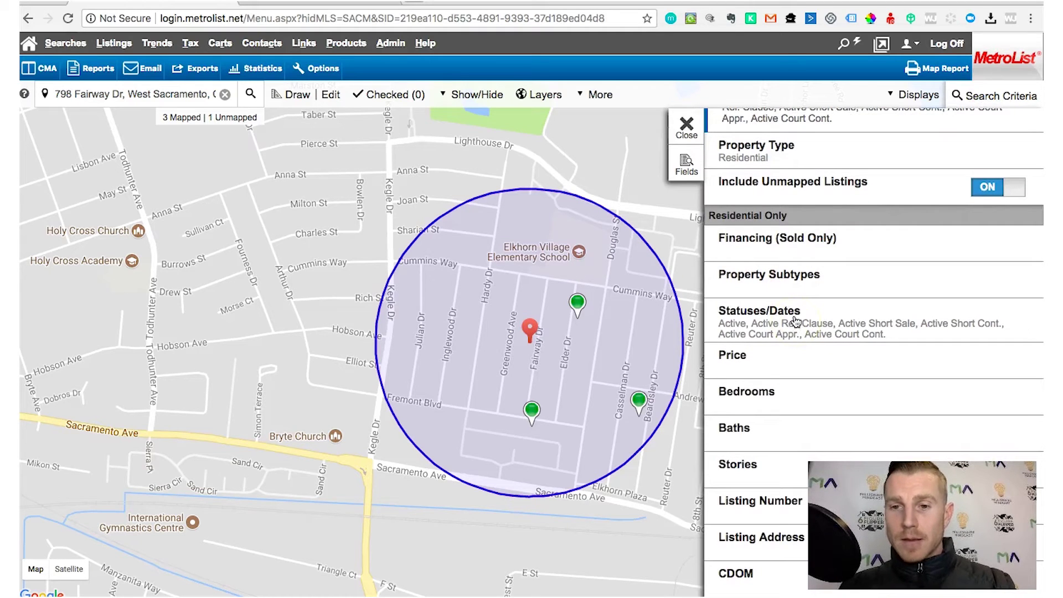
click(796, 317)
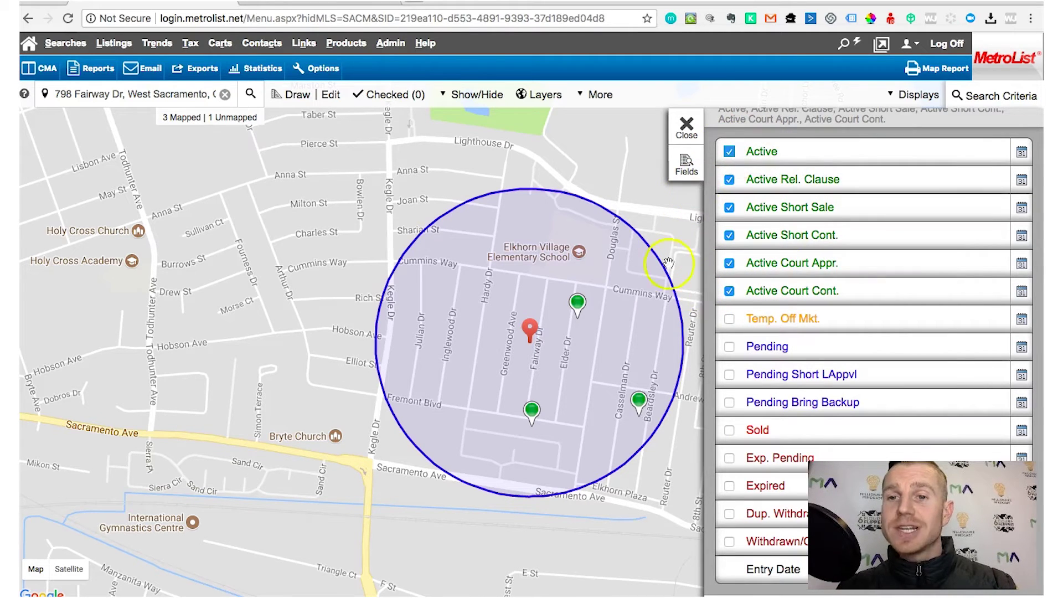
Include Pending, Pending Short LAppvl, Pending Bring Backup and Sold listings, keeping the Sold From date
click(730, 346)
click(730, 403)
click(729, 469)
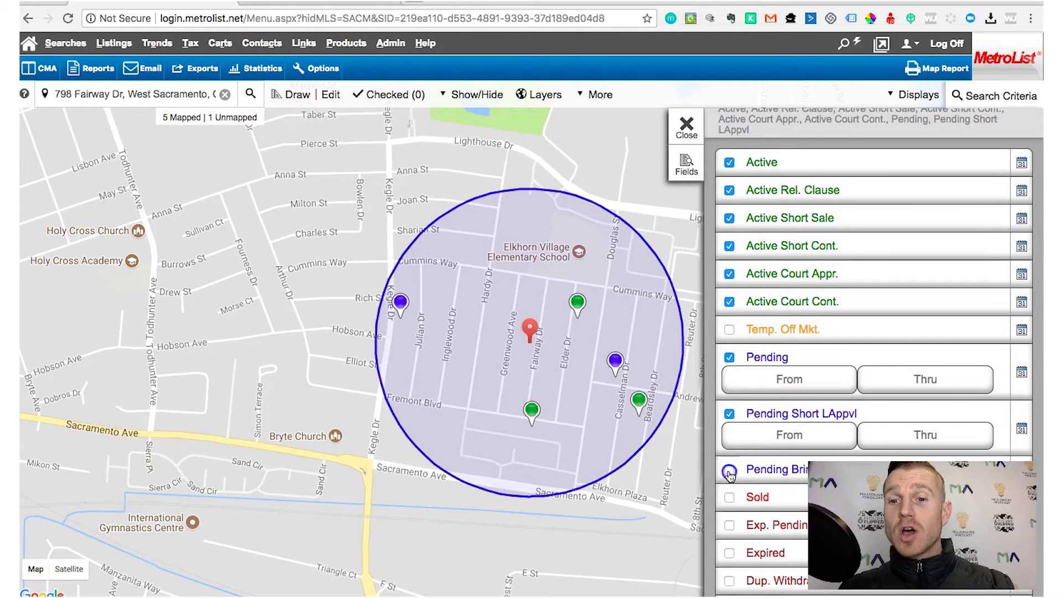
click(730, 471)
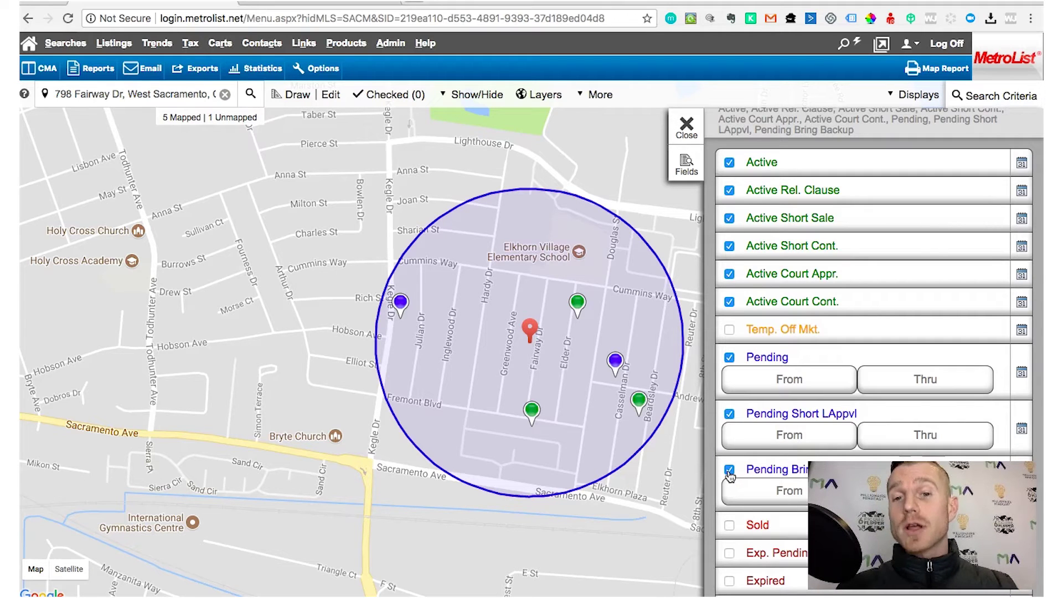
click(760, 518)
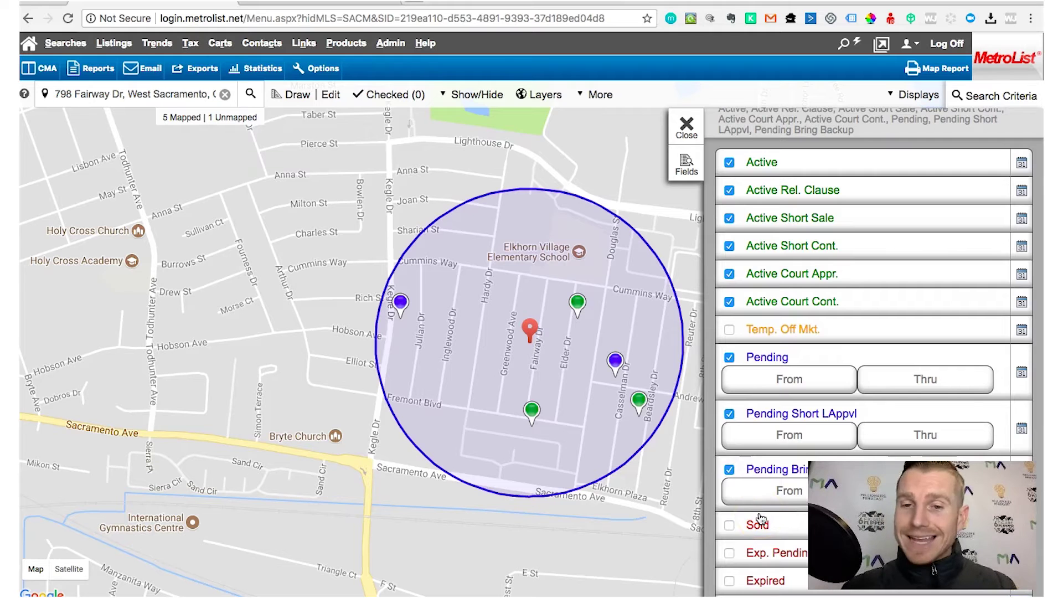
scroll(801, 506, down, 3)
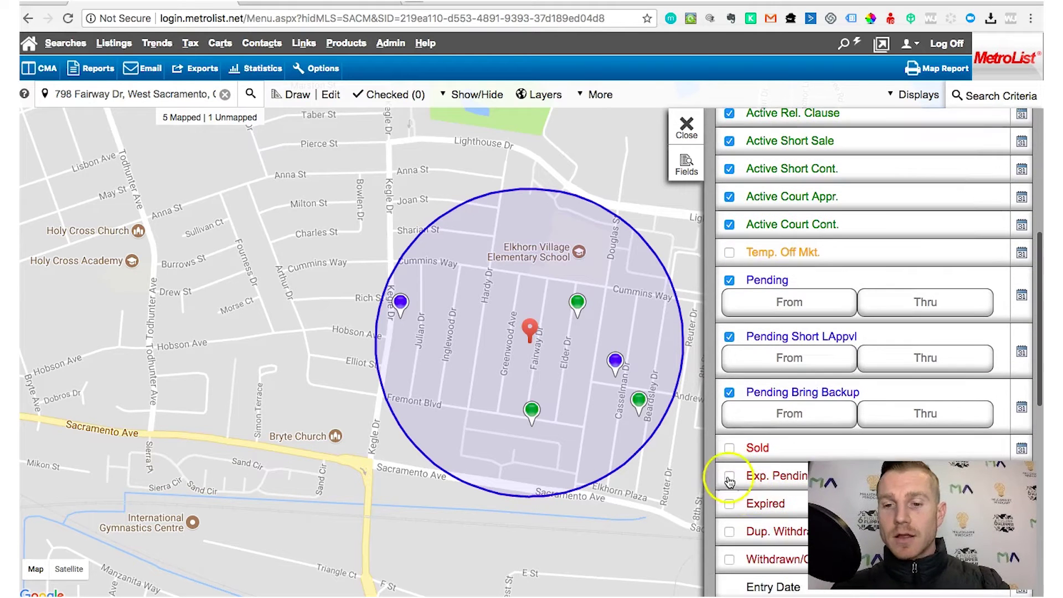
click(731, 449)
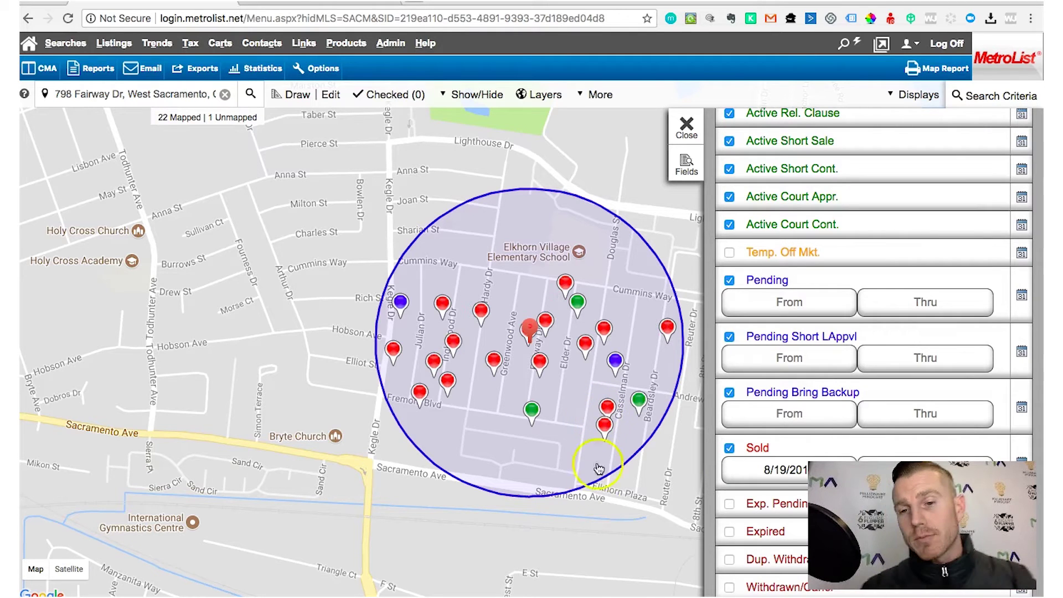
click(771, 470)
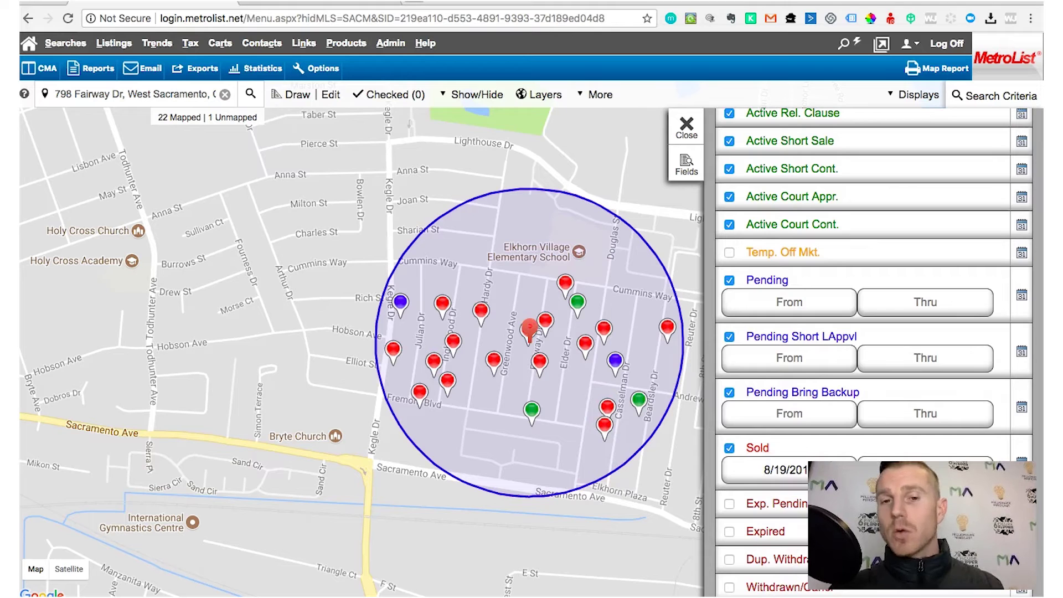
click(783, 472)
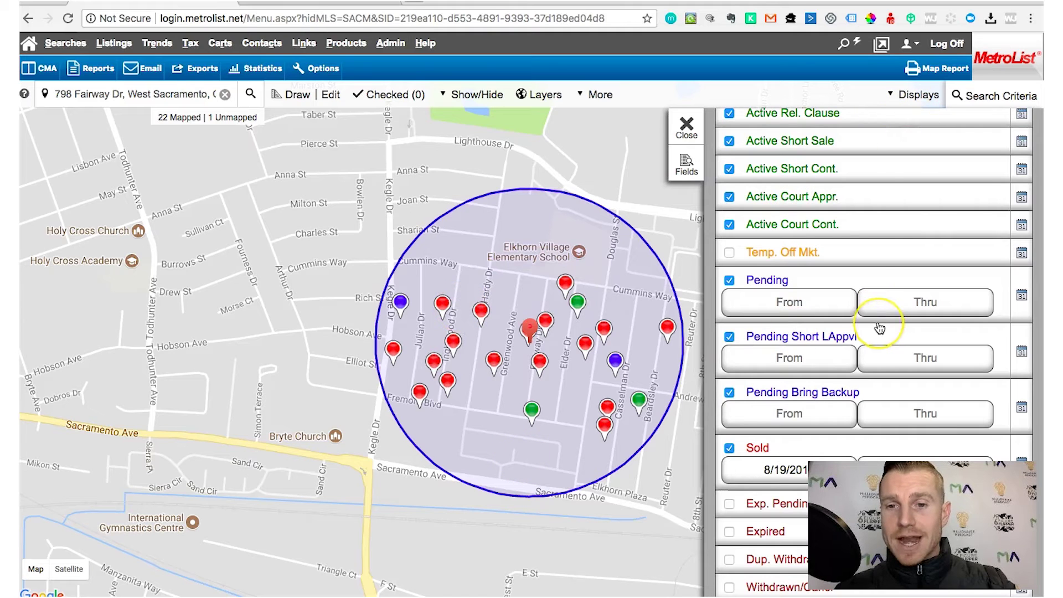
Open the Structure (Approx) filter and check the subject's size in PropertyRadar
scroll(880, 328, down, 5)
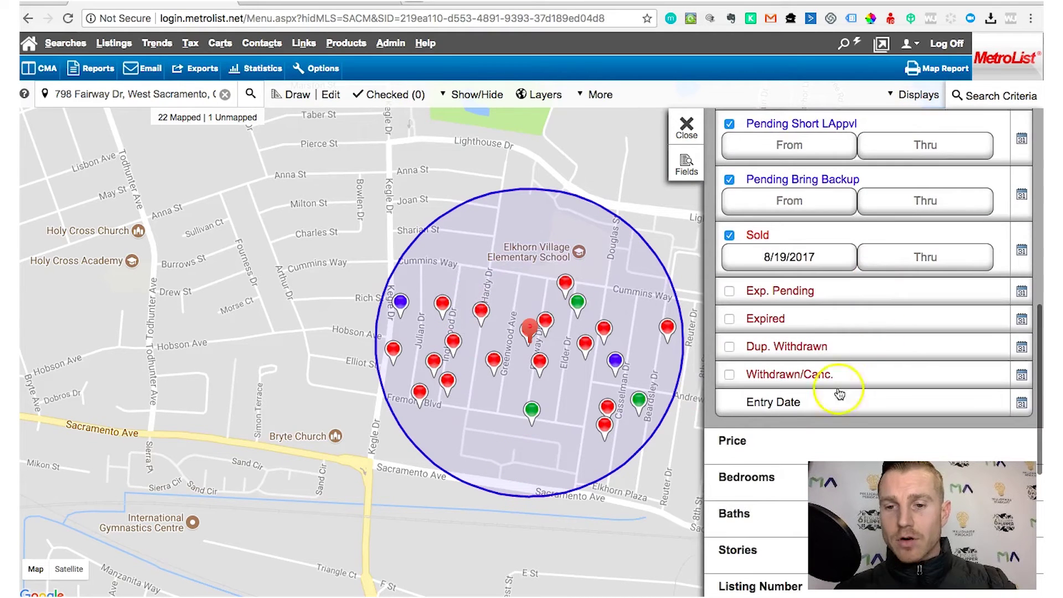
scroll(820, 416, down, 8)
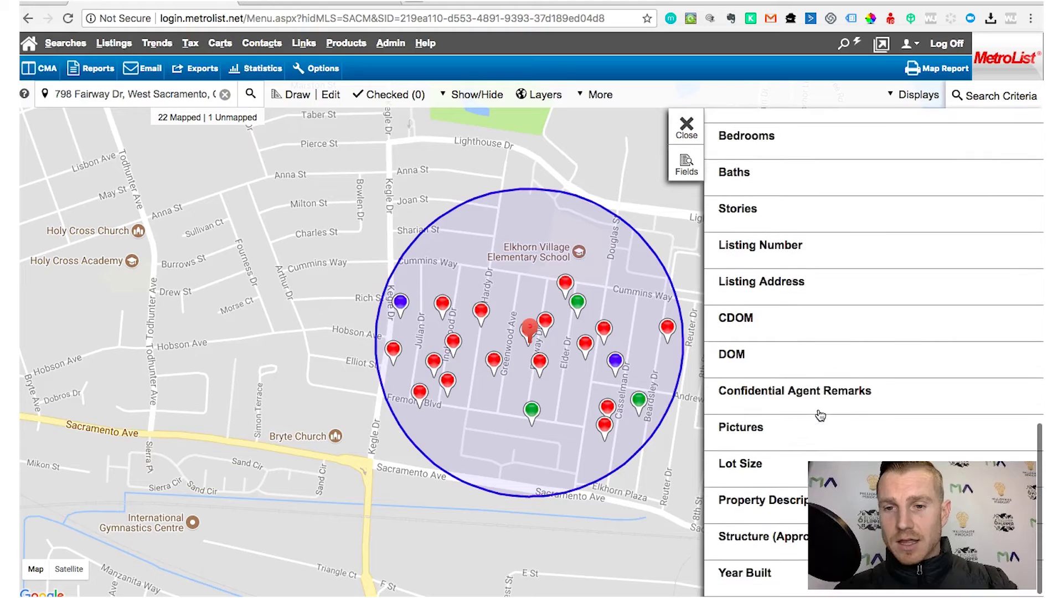
scroll(821, 416, down, 1)
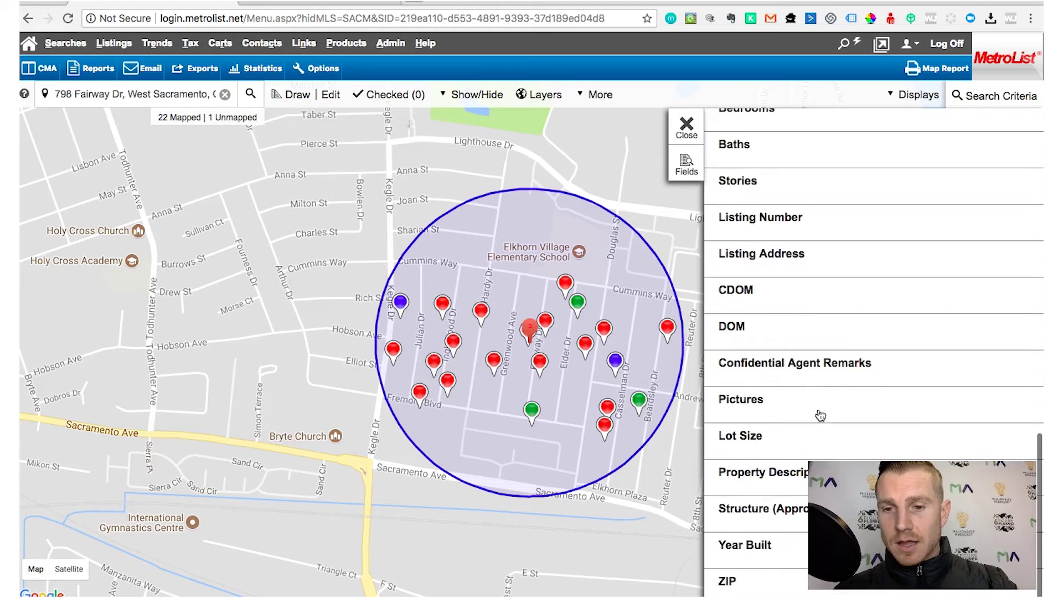
click(761, 518)
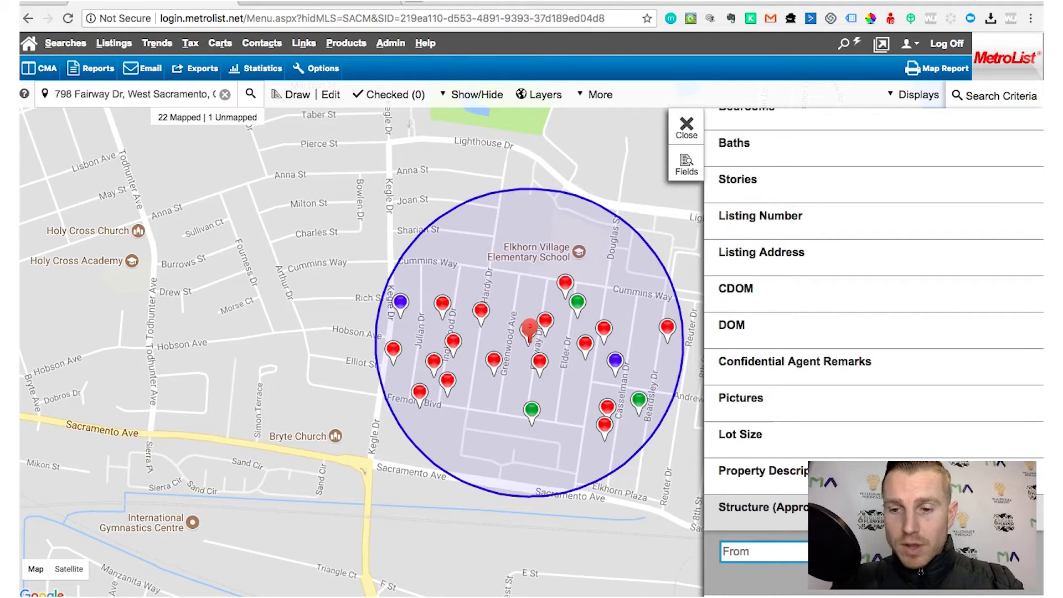
click(333, 3)
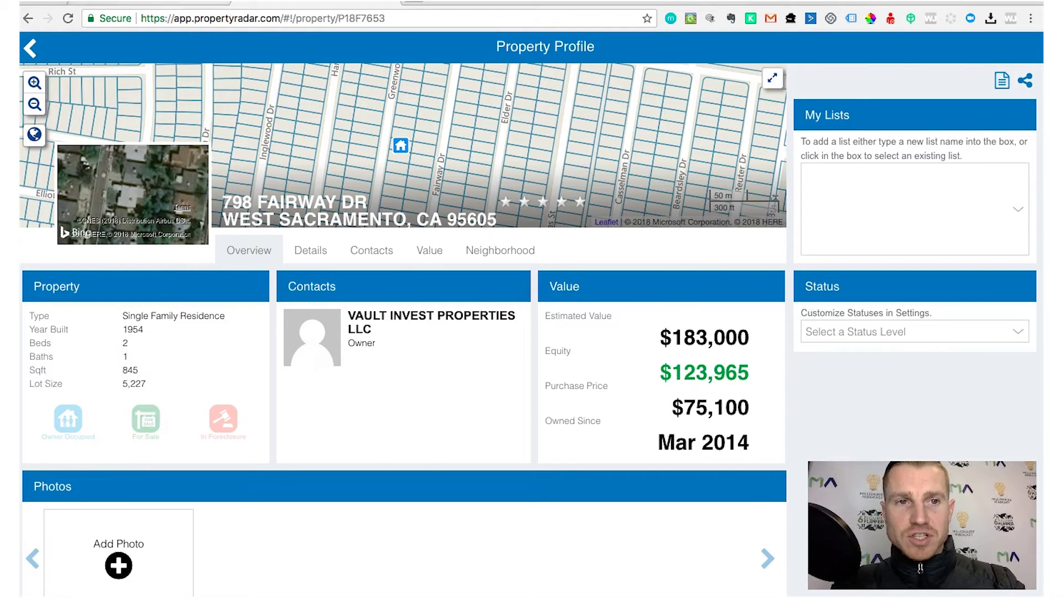
click(155, 3)
Apply a 1150 maximum structure size, leaving 12 mapped listings
key(super+Tab)
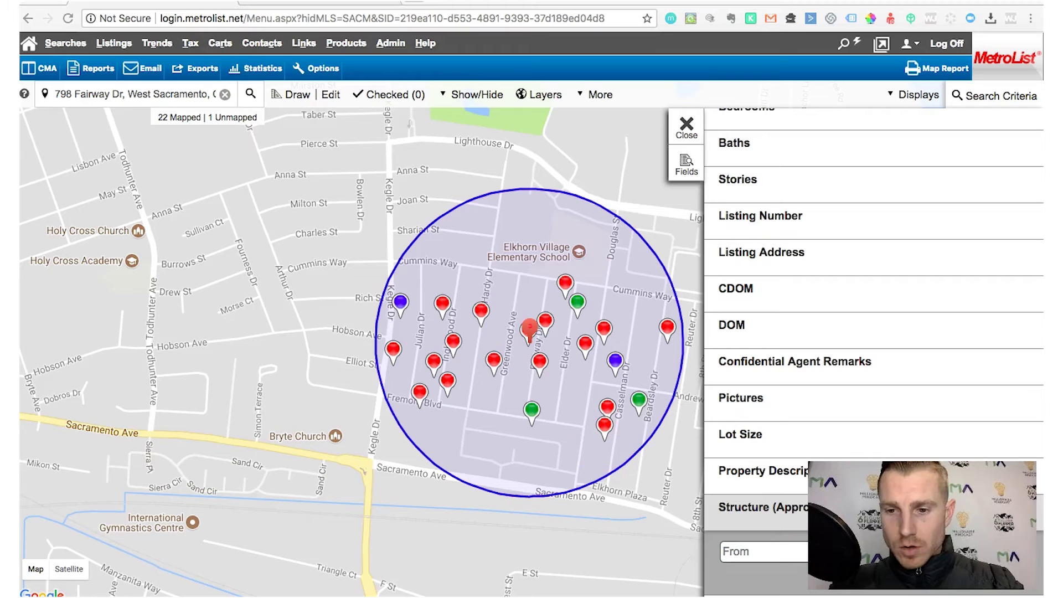
click(772, 549)
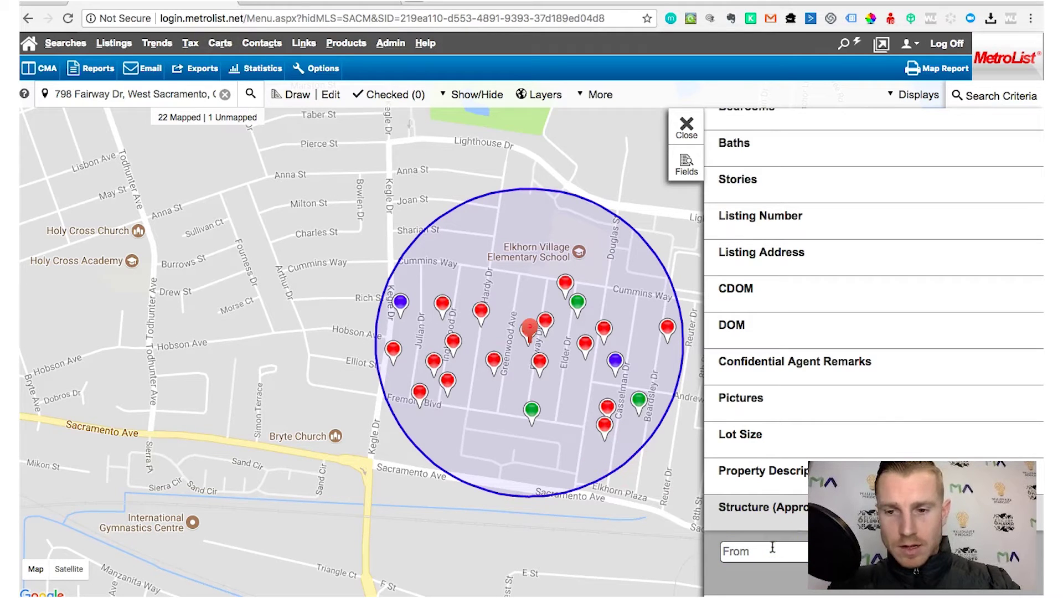
click(788, 472)
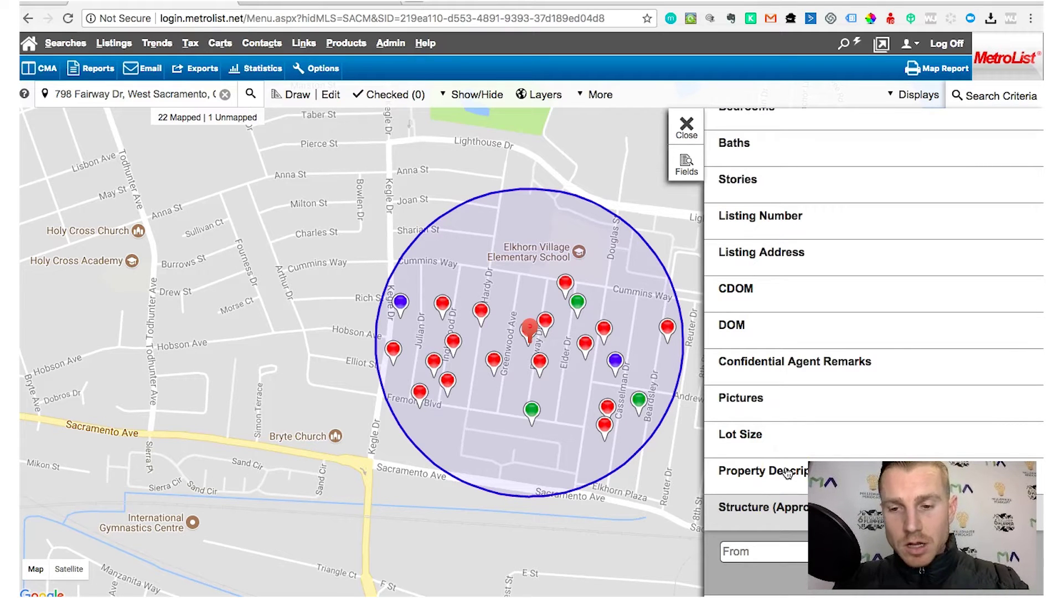
click(787, 514)
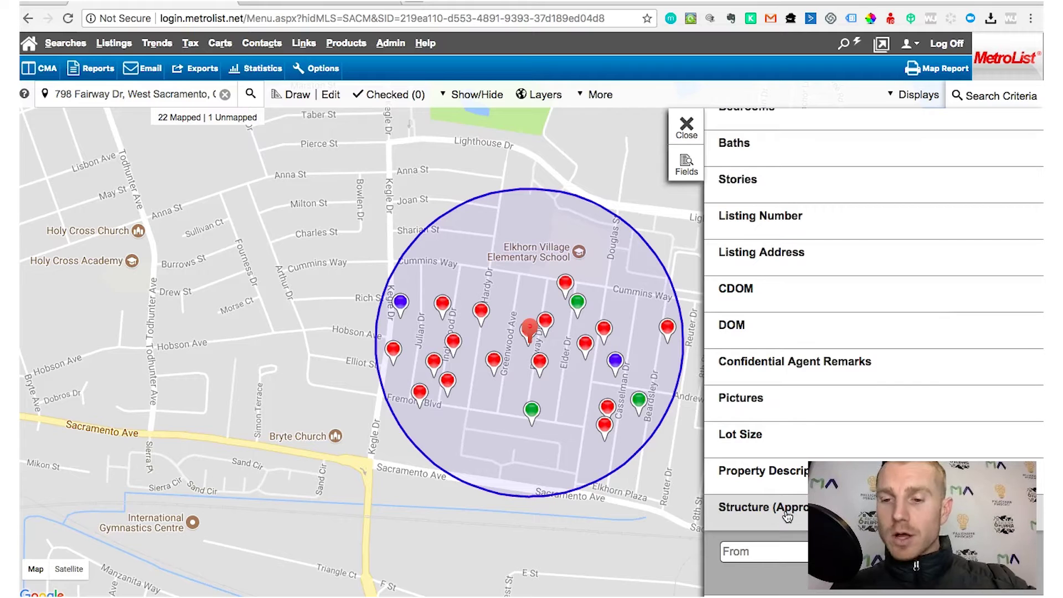
click(734, 552)
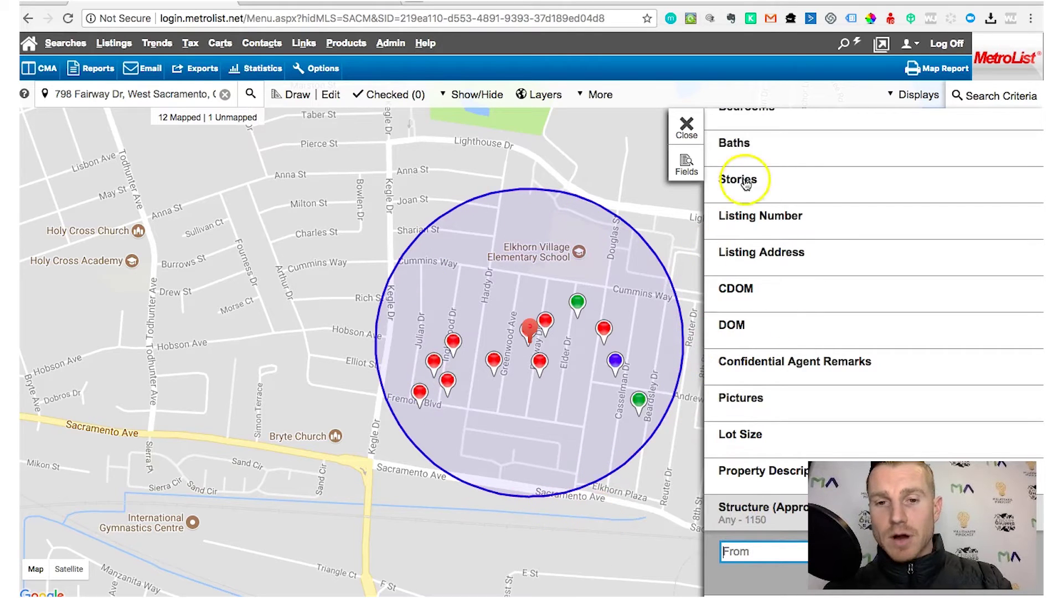
click(925, 100)
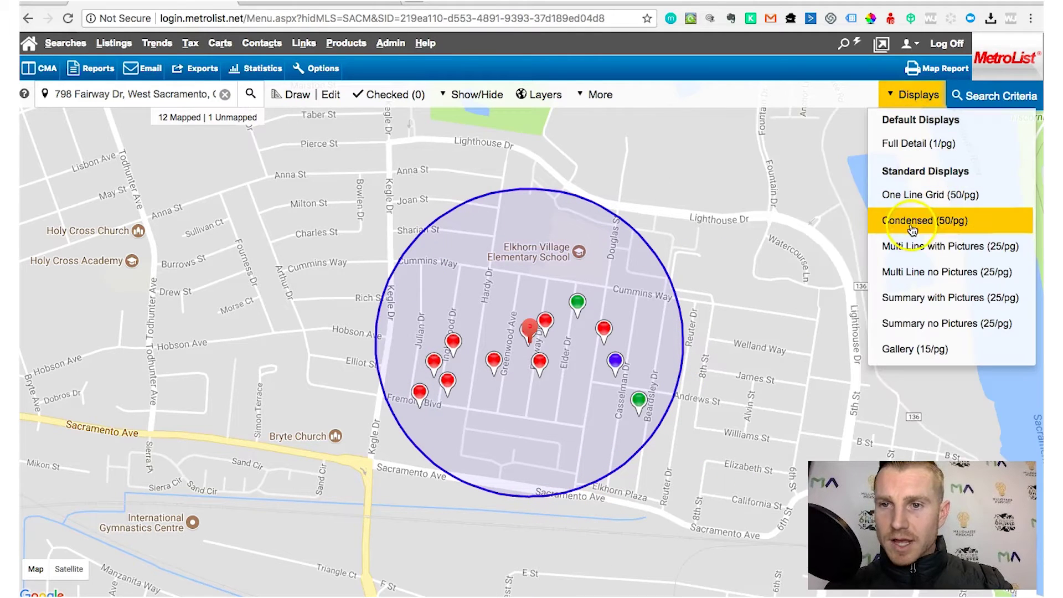
click(912, 222)
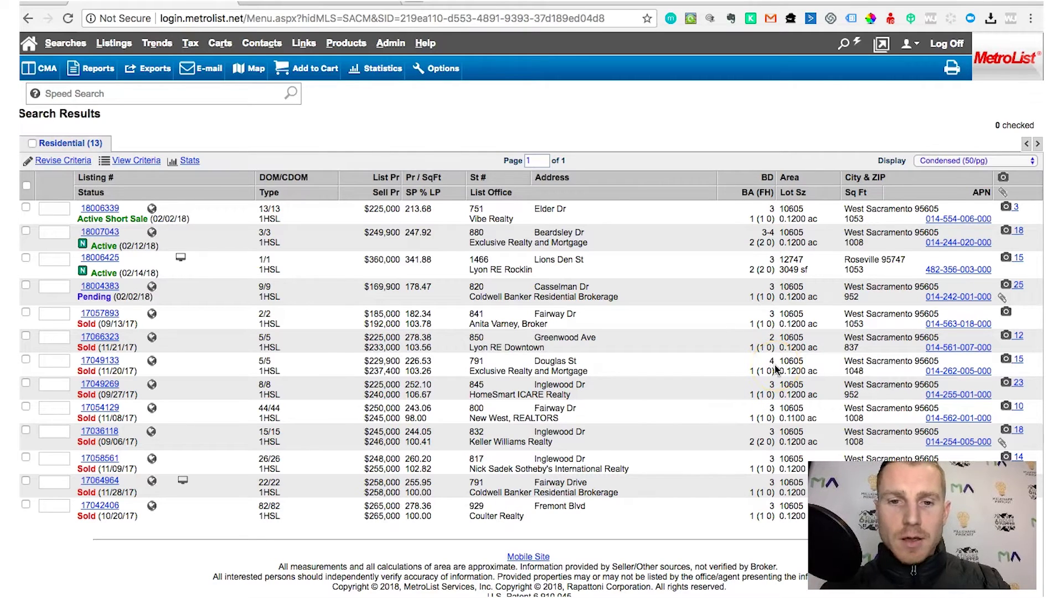
click(65, 160)
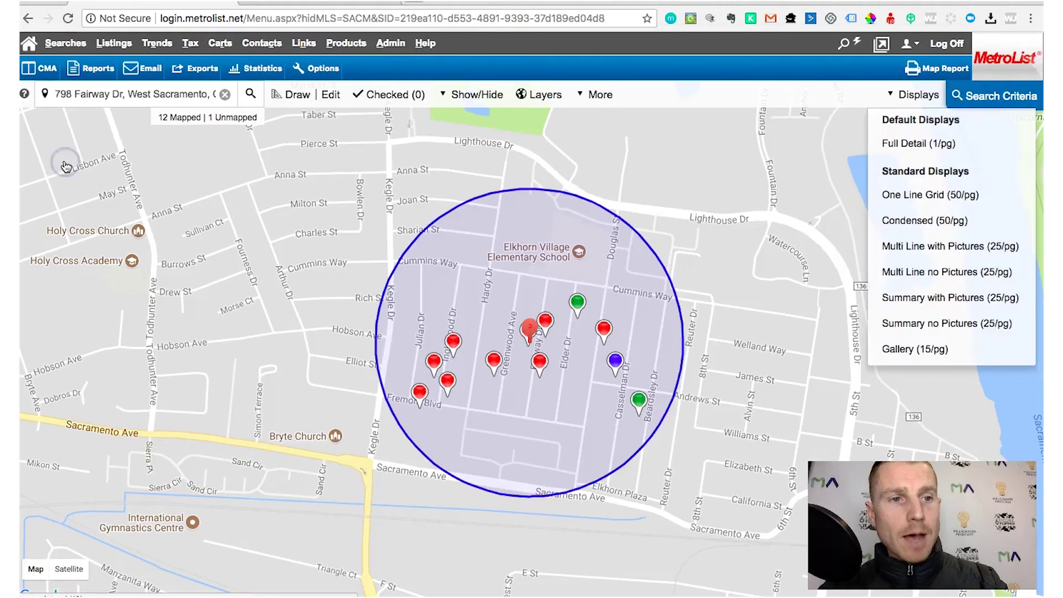
Set Bedrooms Thru to 3 and show the 12 results in Condensed (50/pg) layout
click(961, 104)
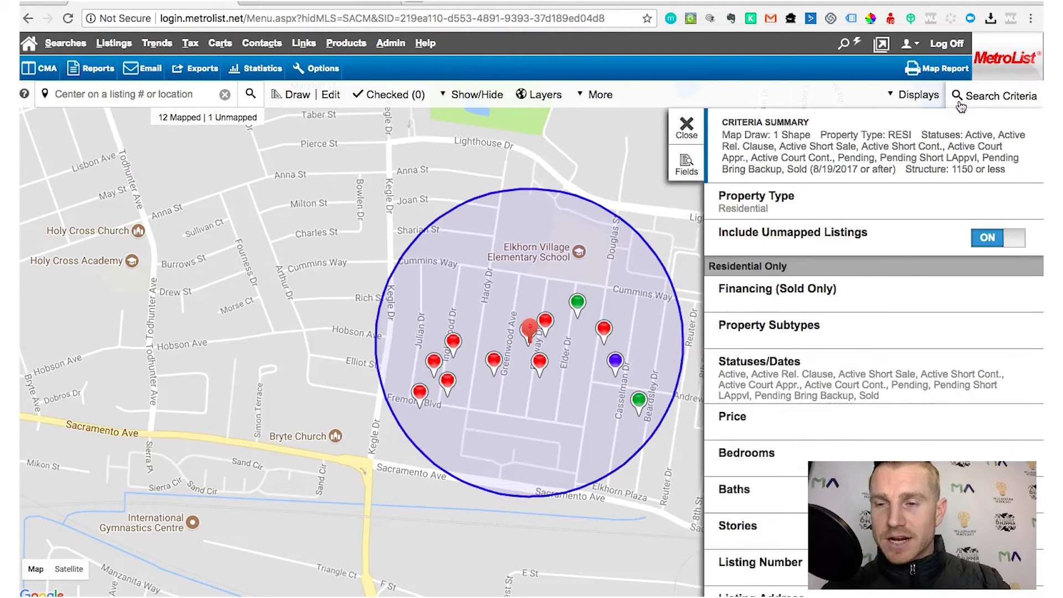
scroll(824, 379, down, 3)
click(820, 361)
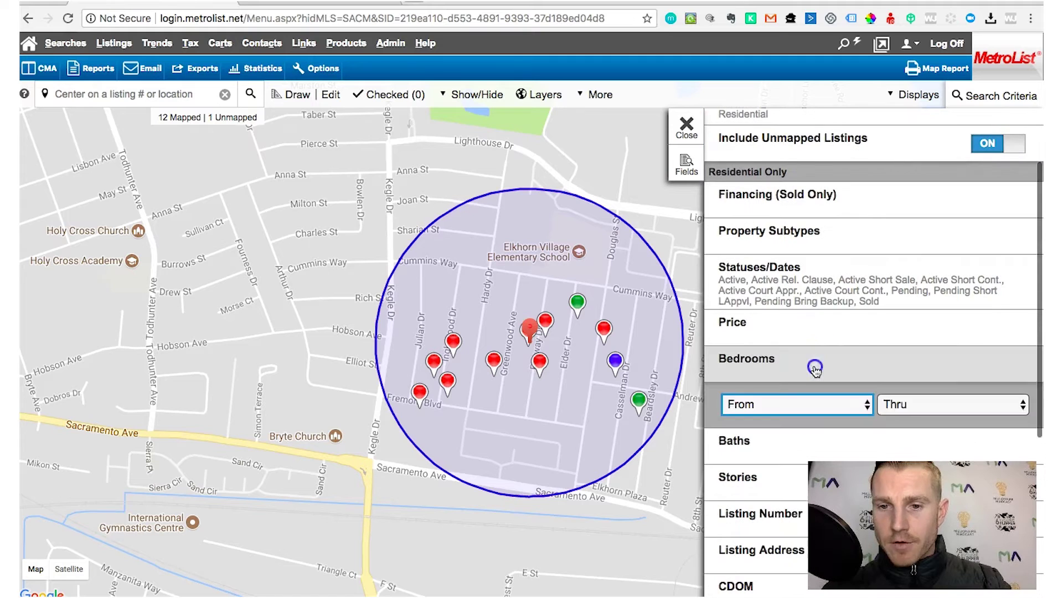
click(912, 405)
click(892, 468)
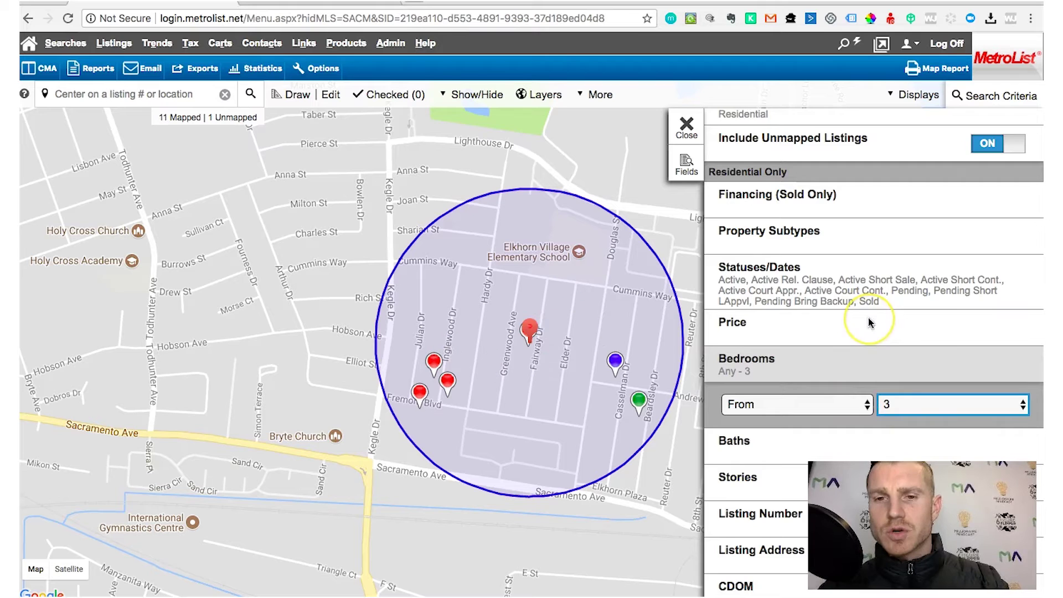
scroll(865, 330, down, 1)
click(917, 95)
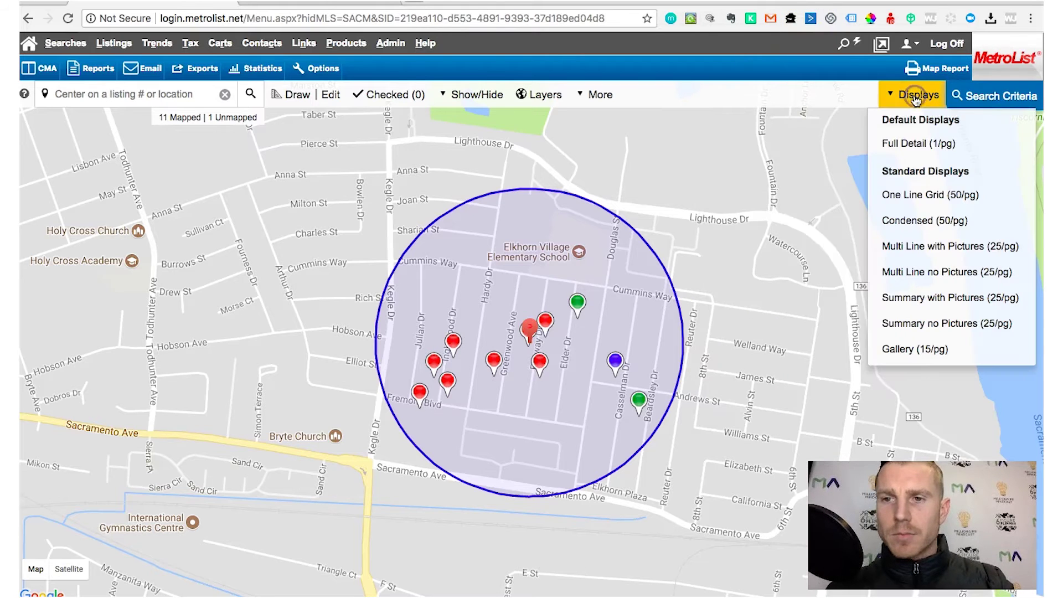
click(914, 228)
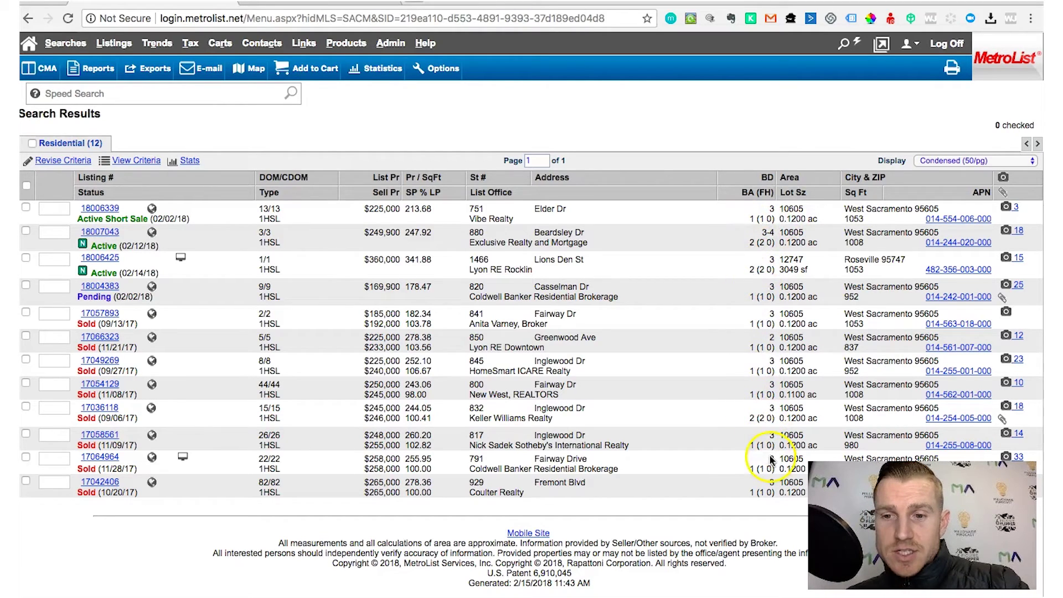
scroll(772, 459, down, 3)
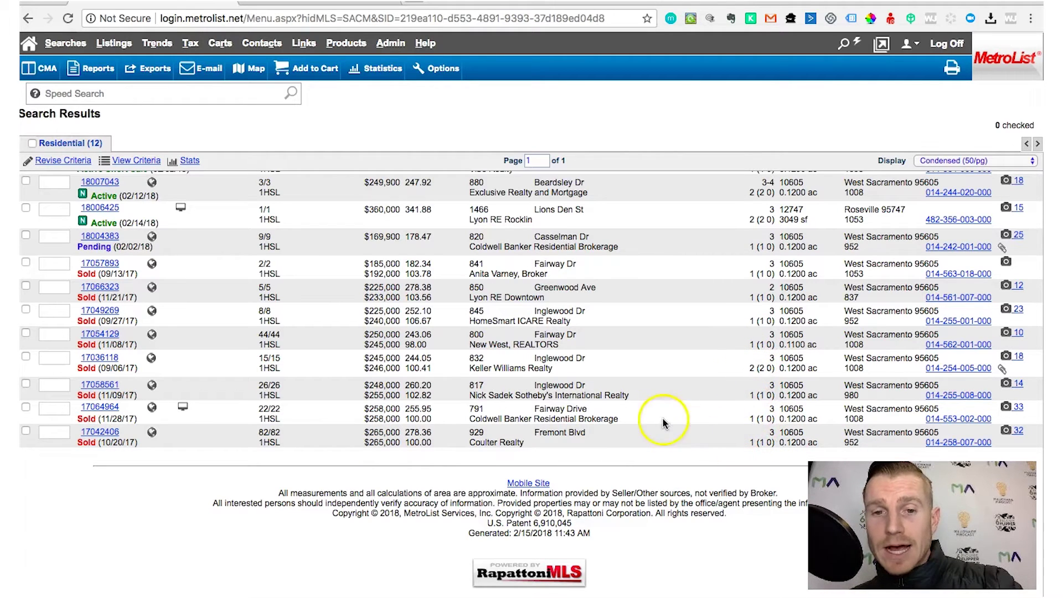
click(112, 360)
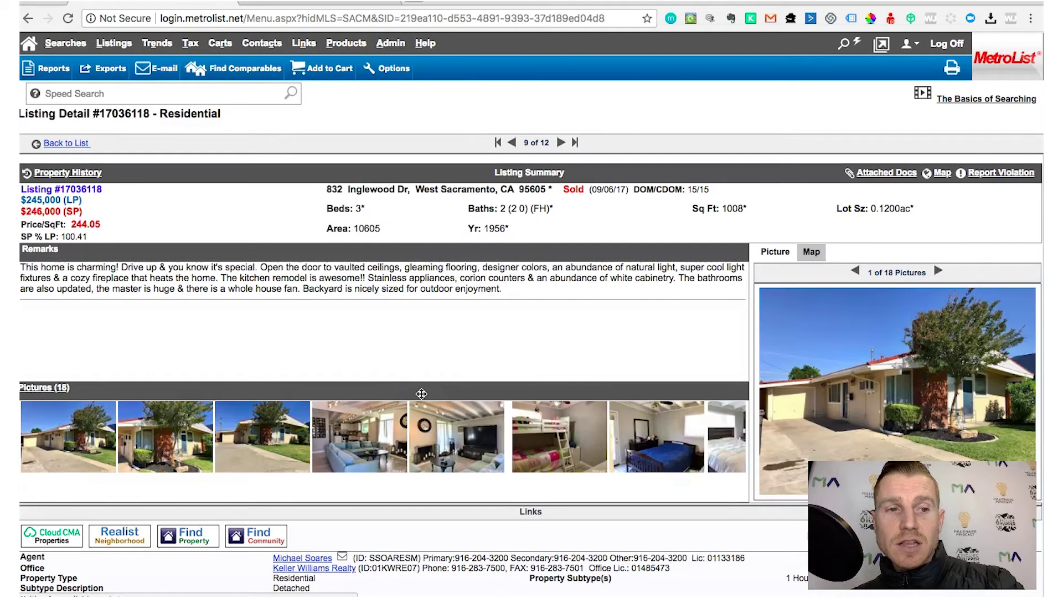
click(480, 459)
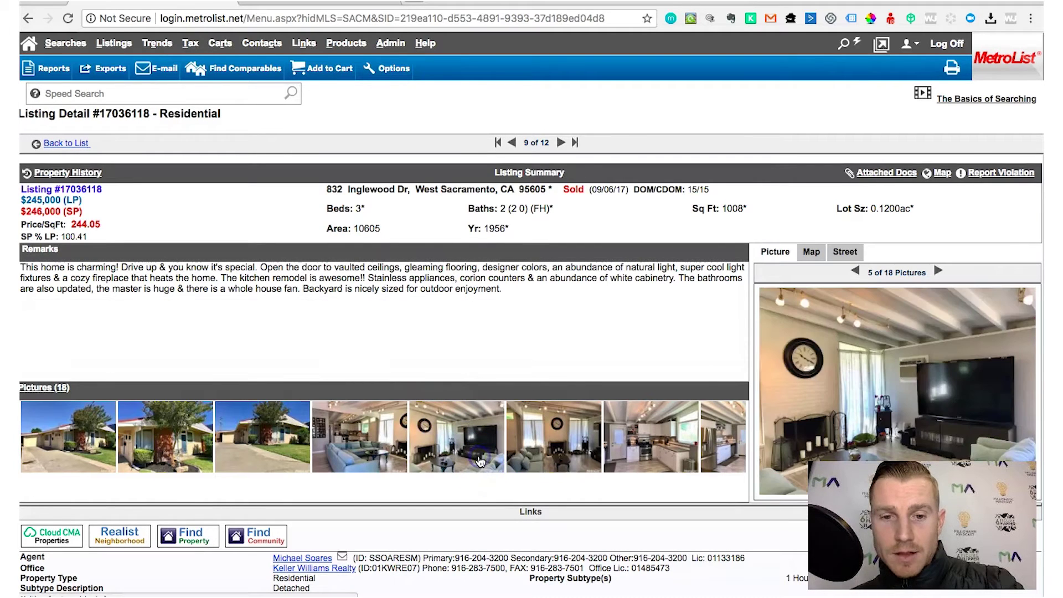
click(541, 449)
click(619, 454)
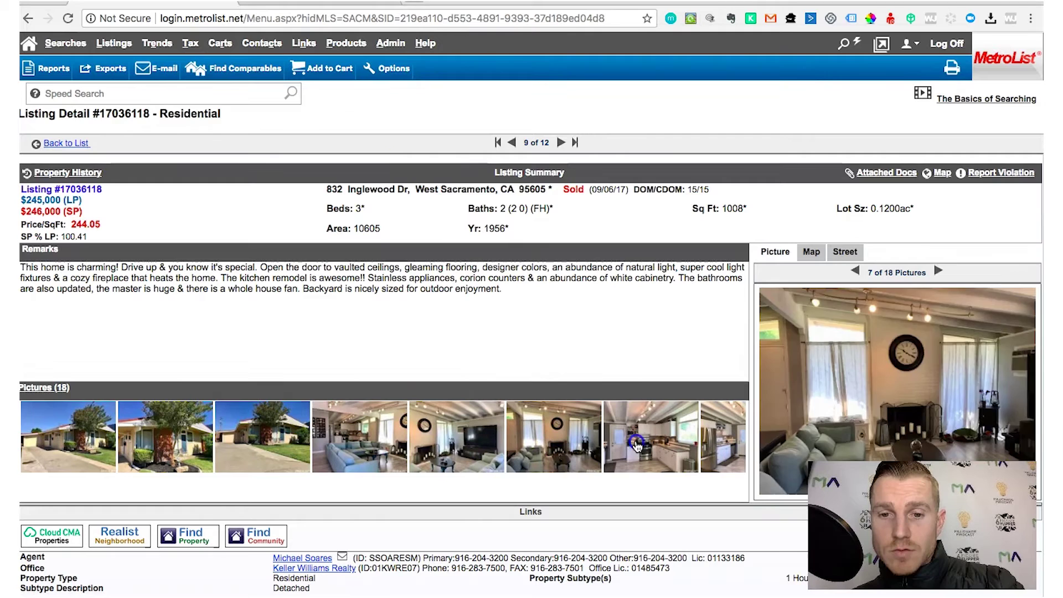
click(562, 143)
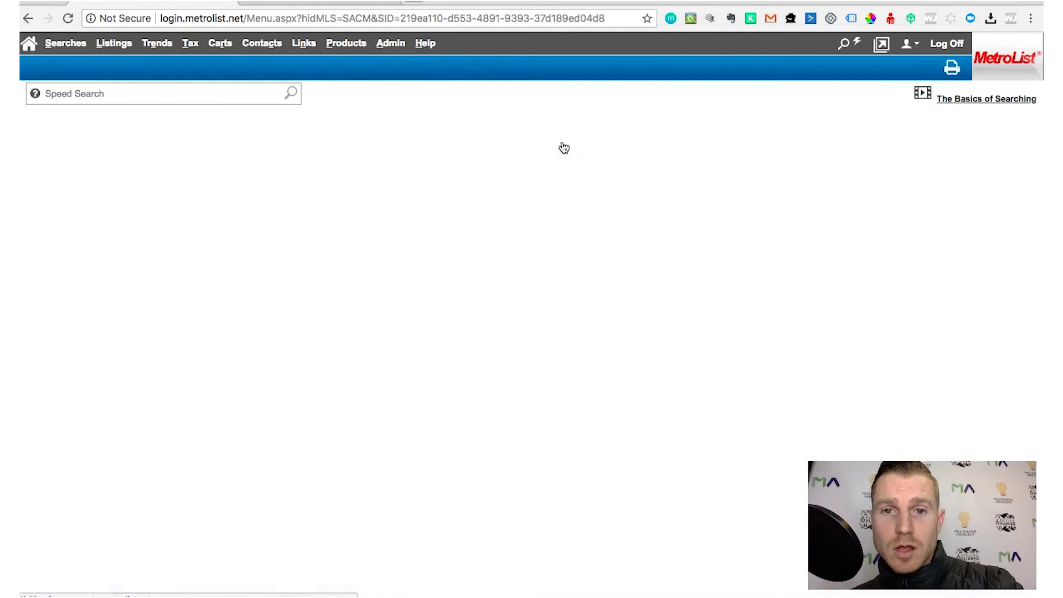
click(578, 143)
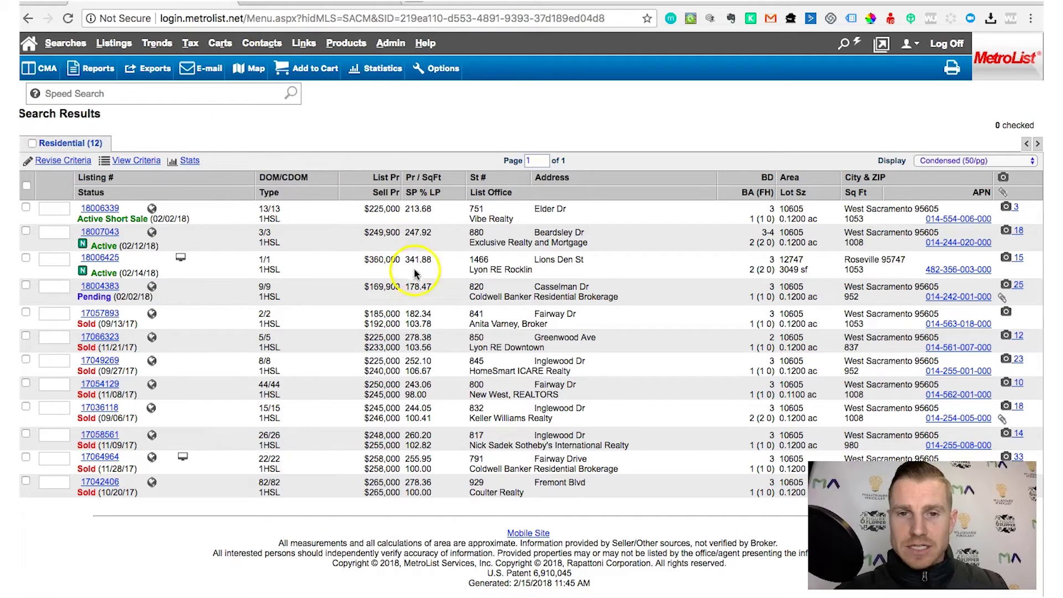
Check all 12 listings and run the CMA Portrait report in PDF format
click(26, 185)
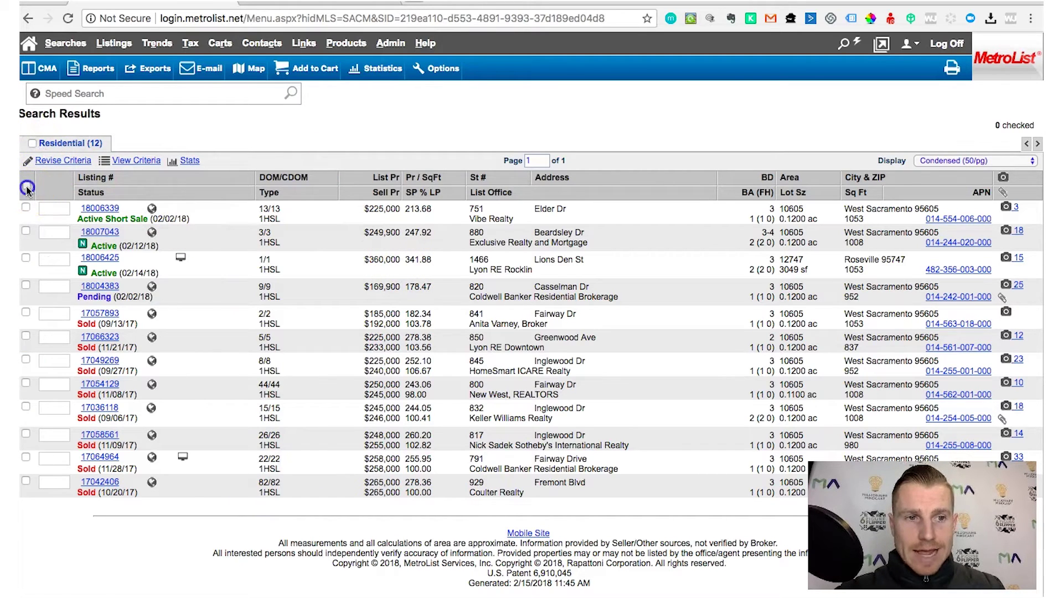
click(42, 73)
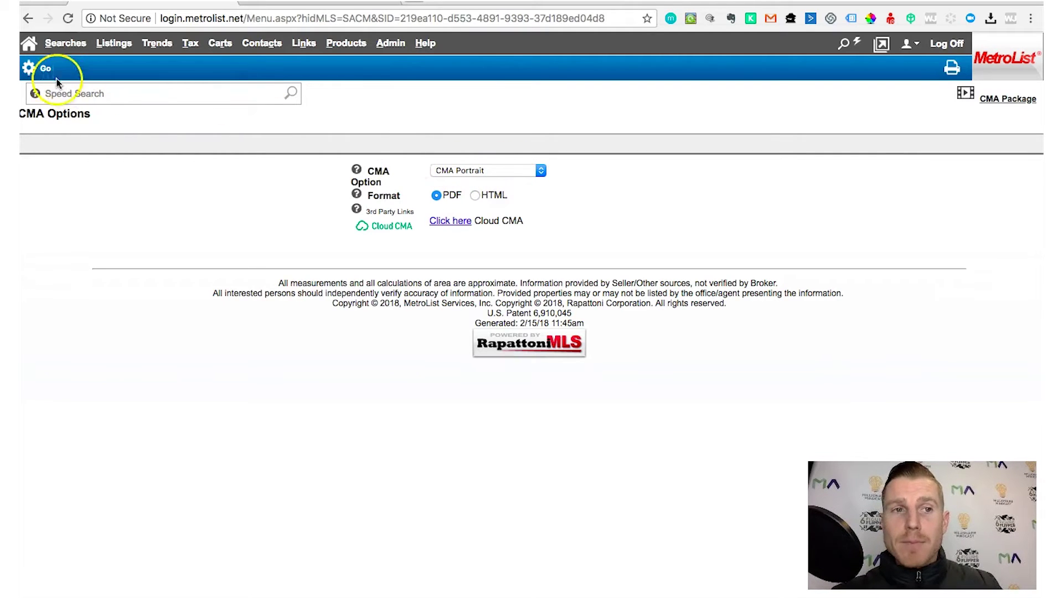
click(37, 70)
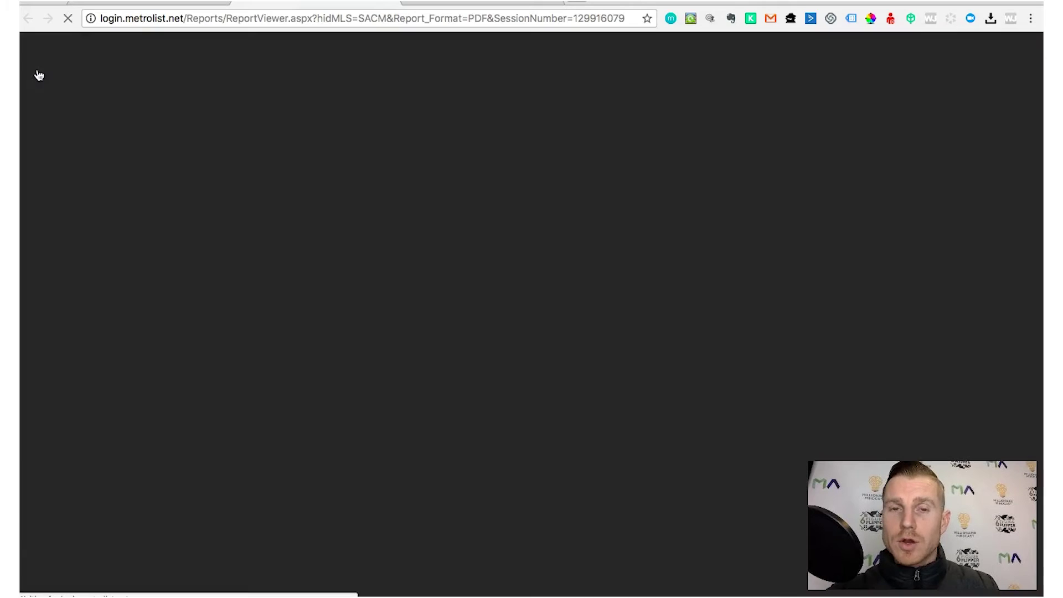
click(416, 217)
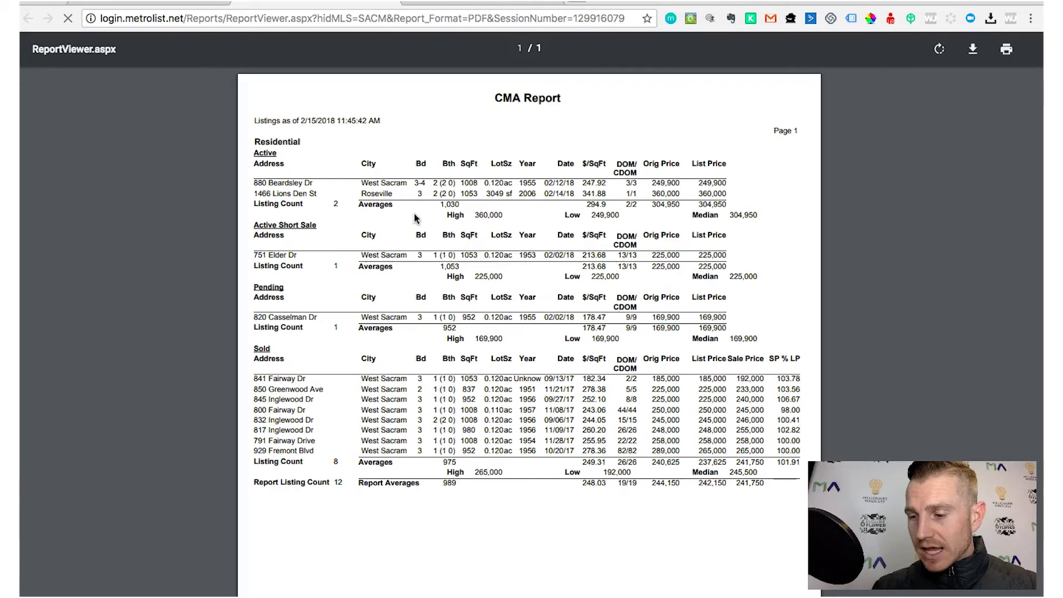
click(405, 220)
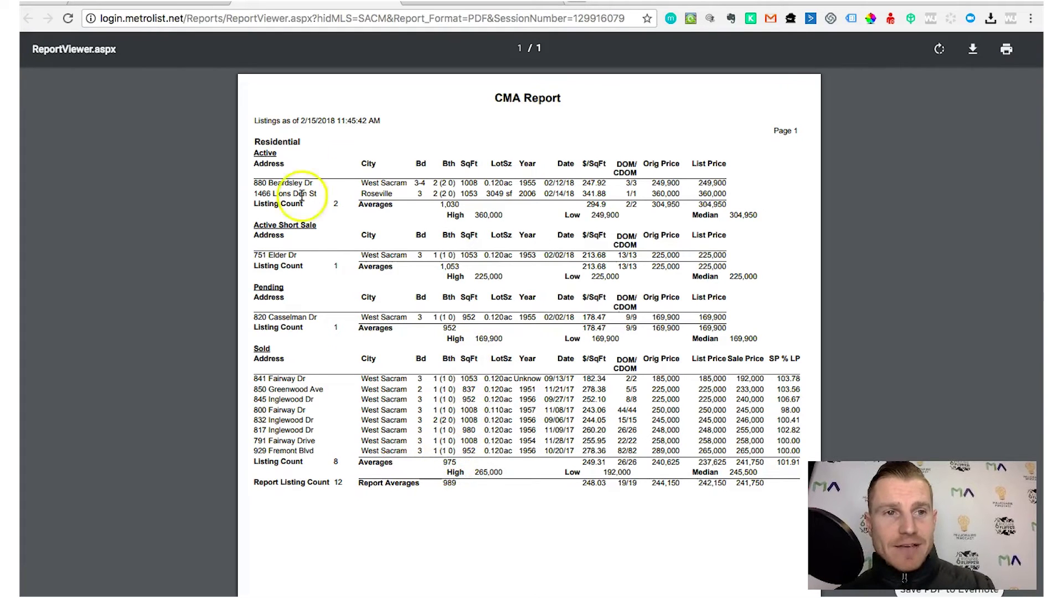
click(481, 3)
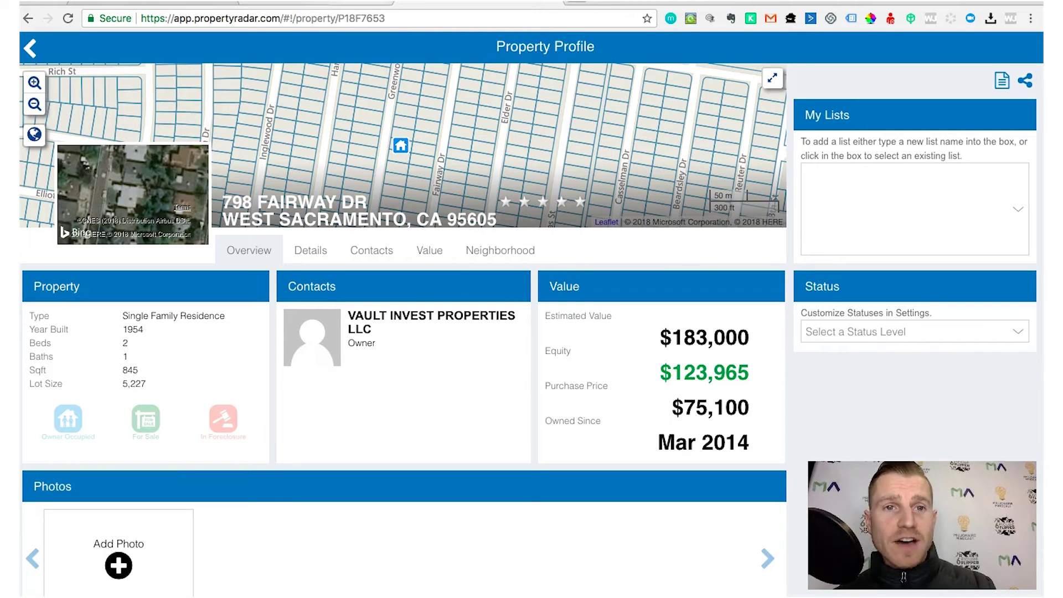
Go back to the ReportViewer tab showing the CMA Report PDF
click(316, 3)
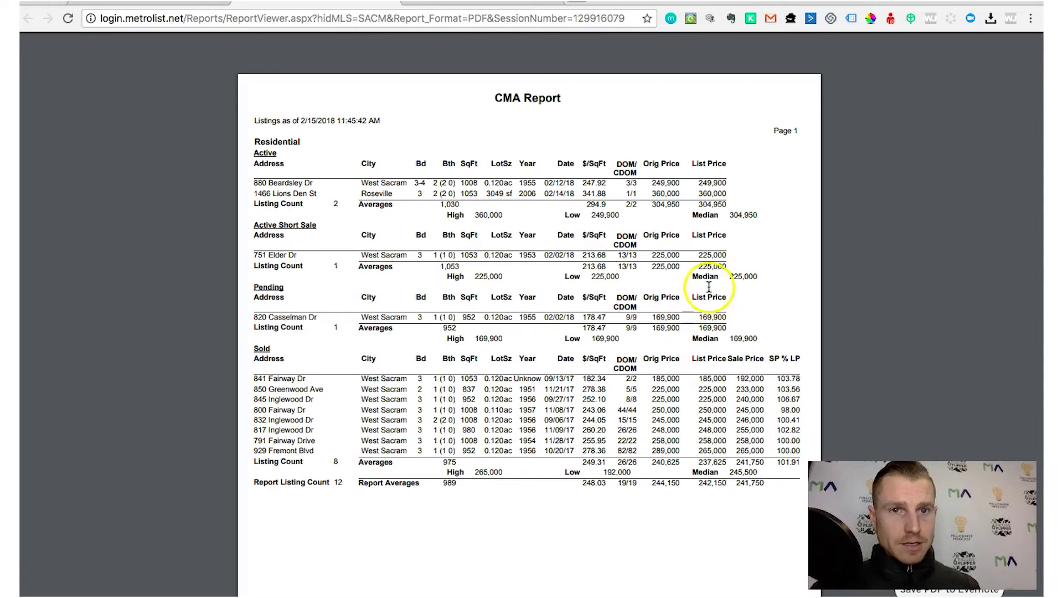
click(413, 6)
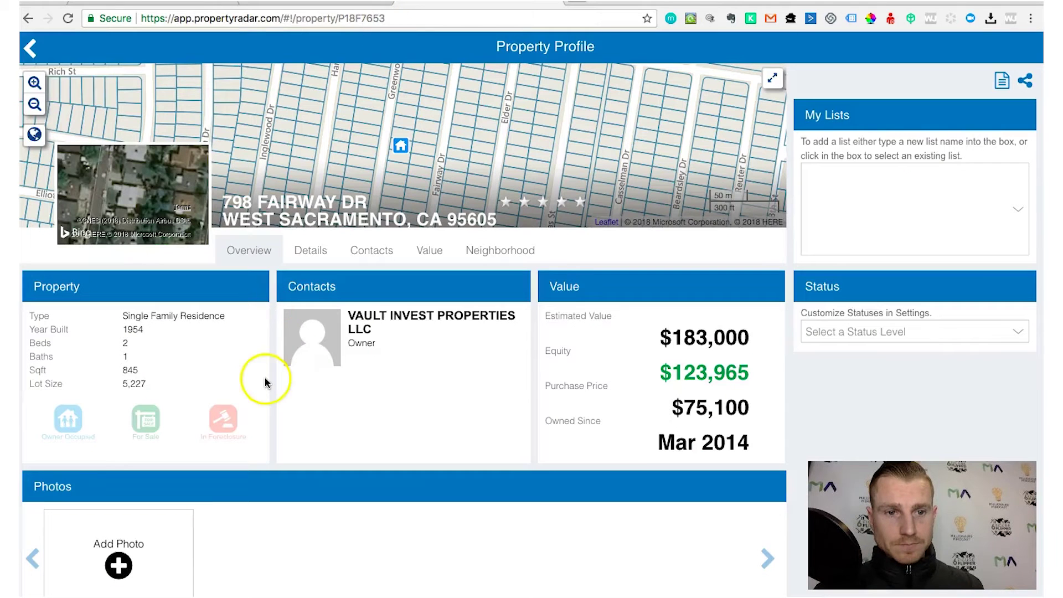
click(354, 6)
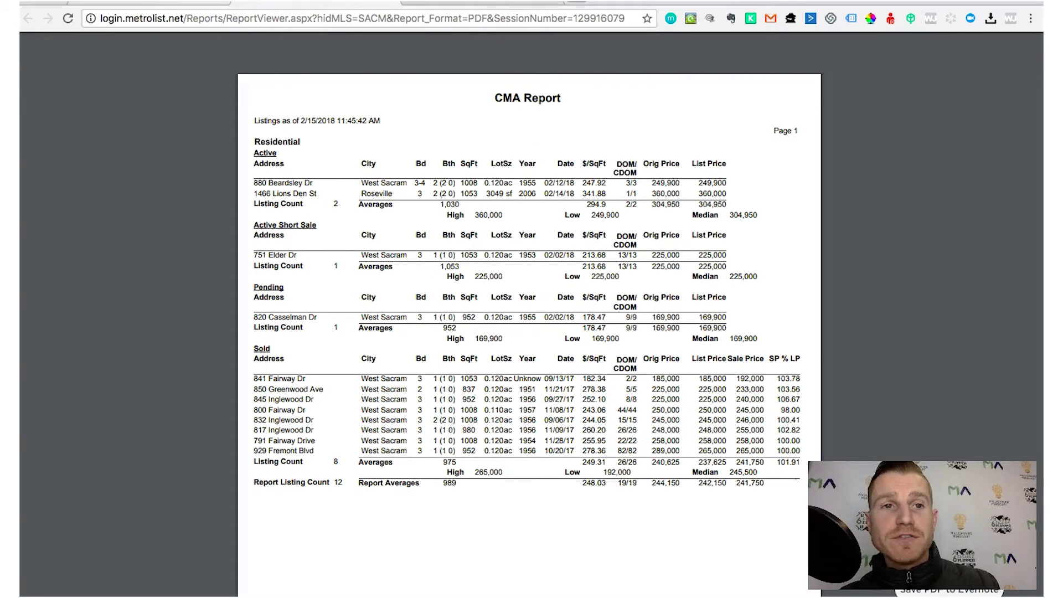
click(182, 3)
click(103, 483)
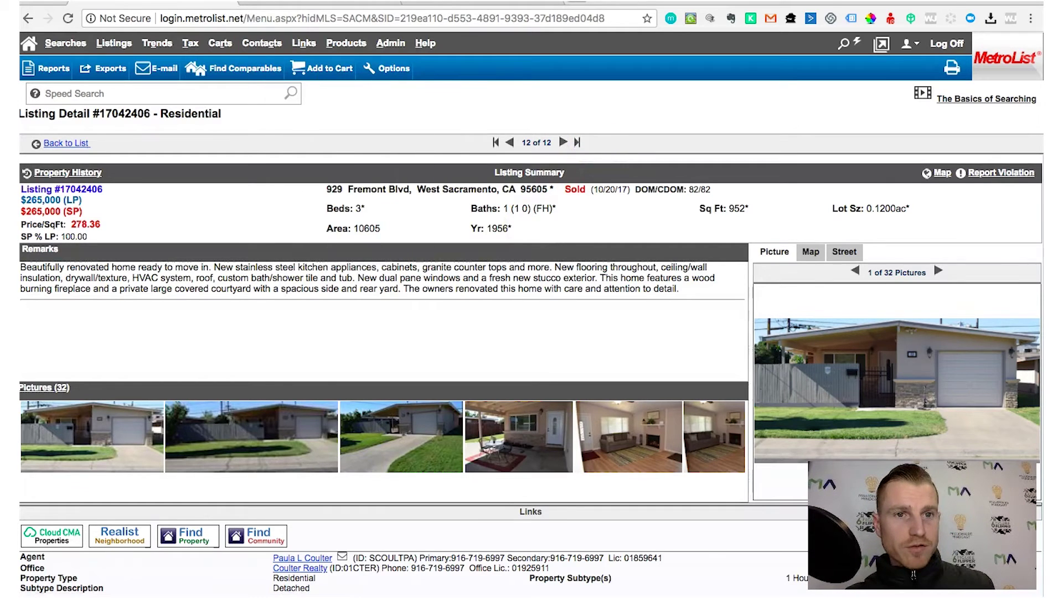
click(283, 3)
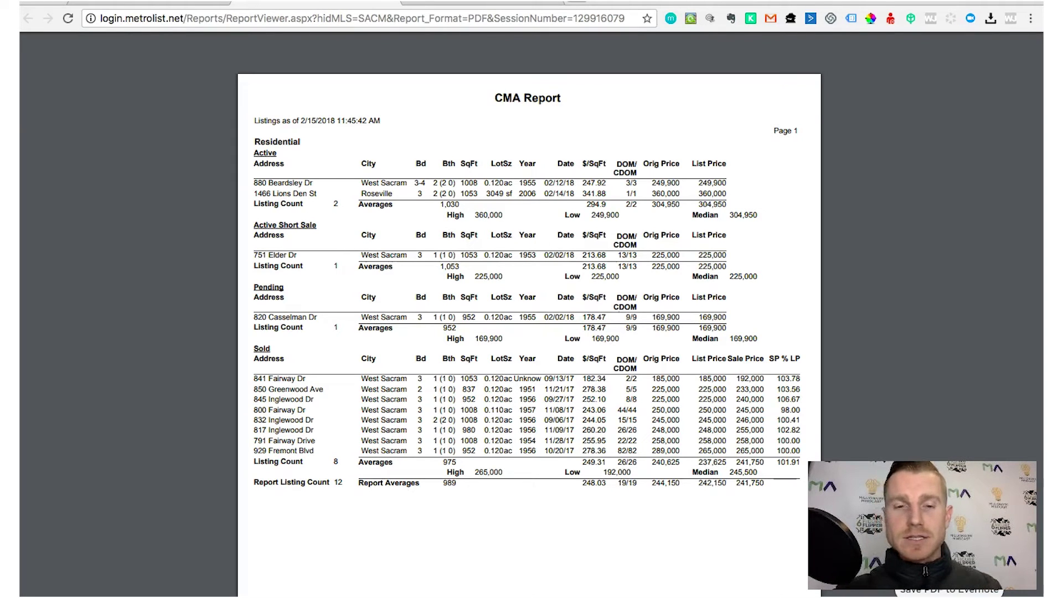
click(183, 3)
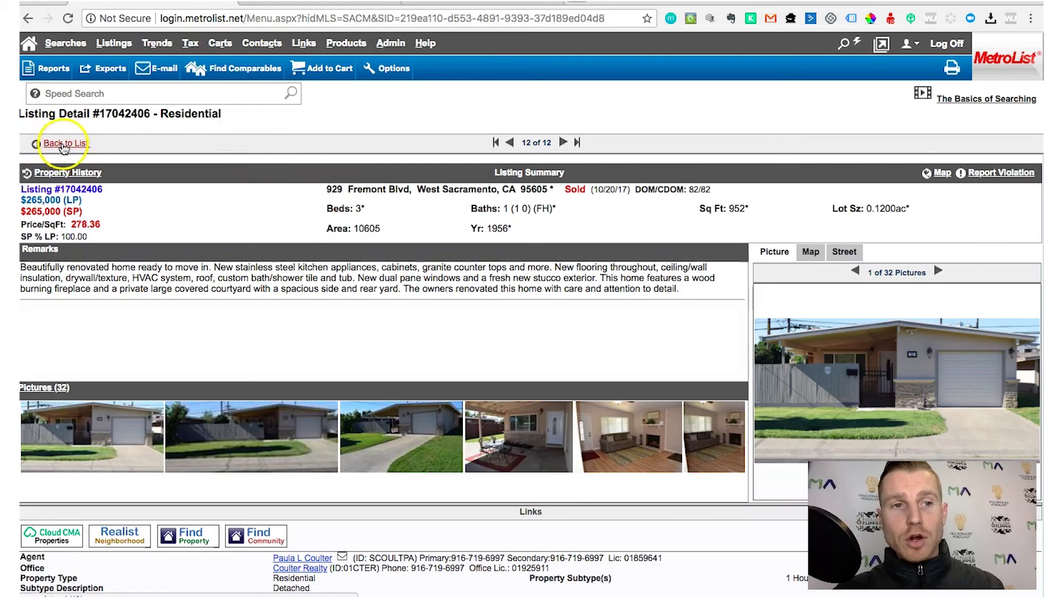
Return to the 12-comp results list, then bring the CMA Report PDF forward again
click(68, 144)
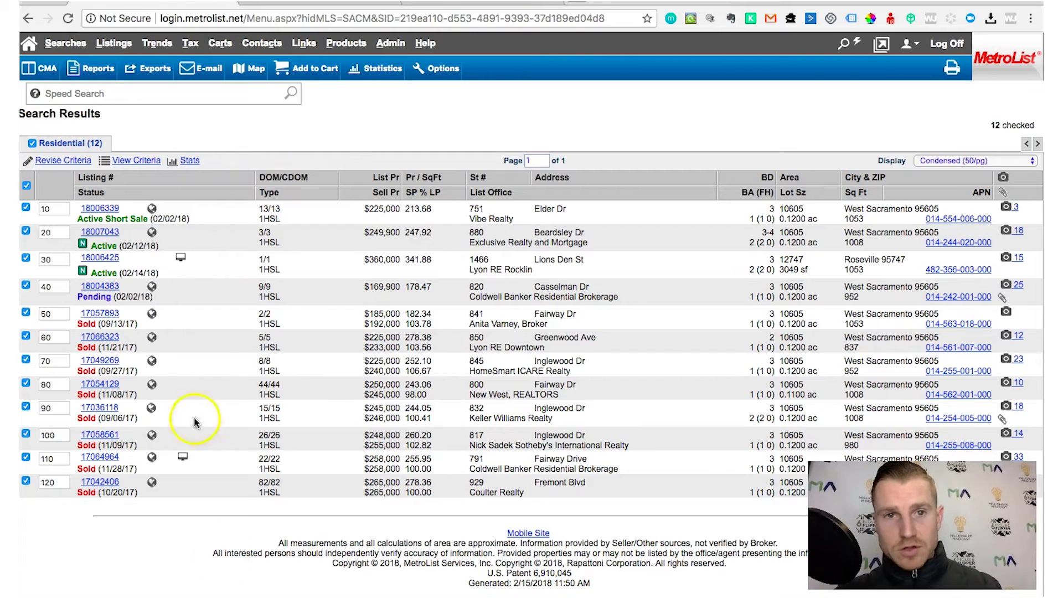
click(327, 3)
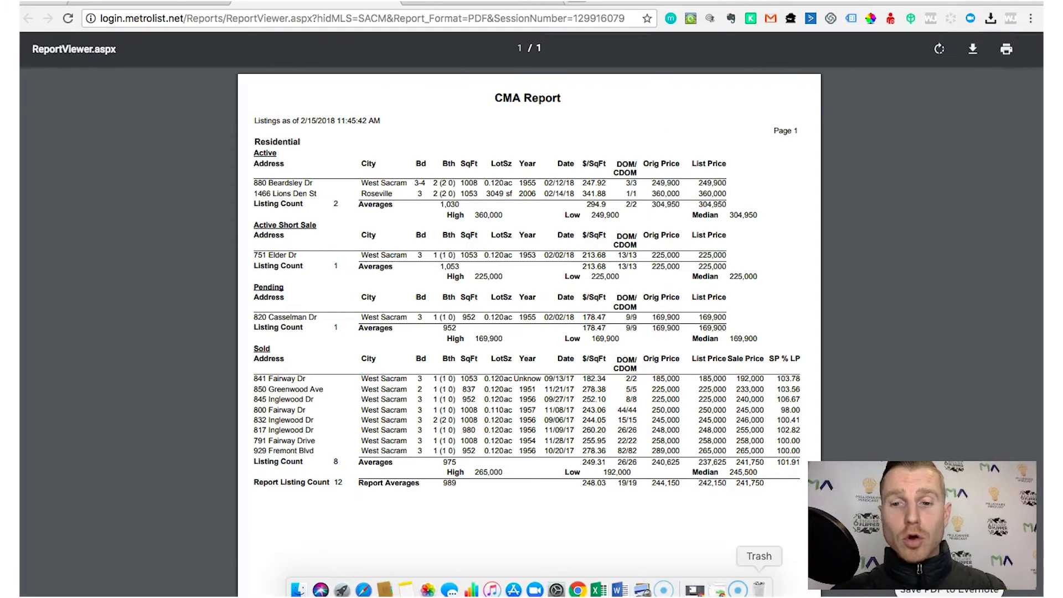
Bring the TrendGraphix Report window forward from the Dock
click(722, 586)
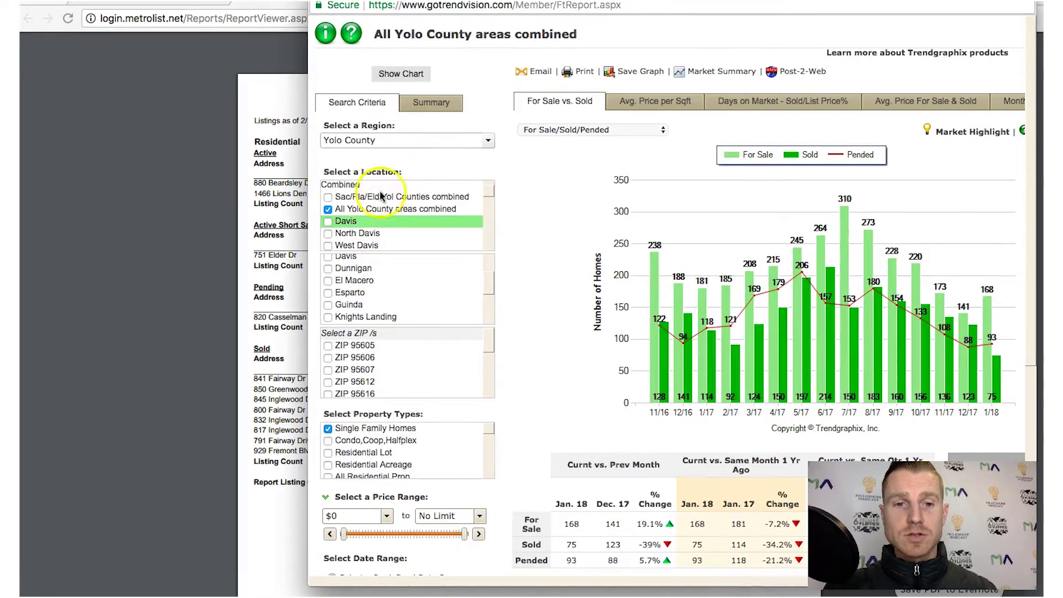
Move the Trendgraphix window left and widen it to reveal all chart tabs and Today Stats
drag(443, 7, 296, 7)
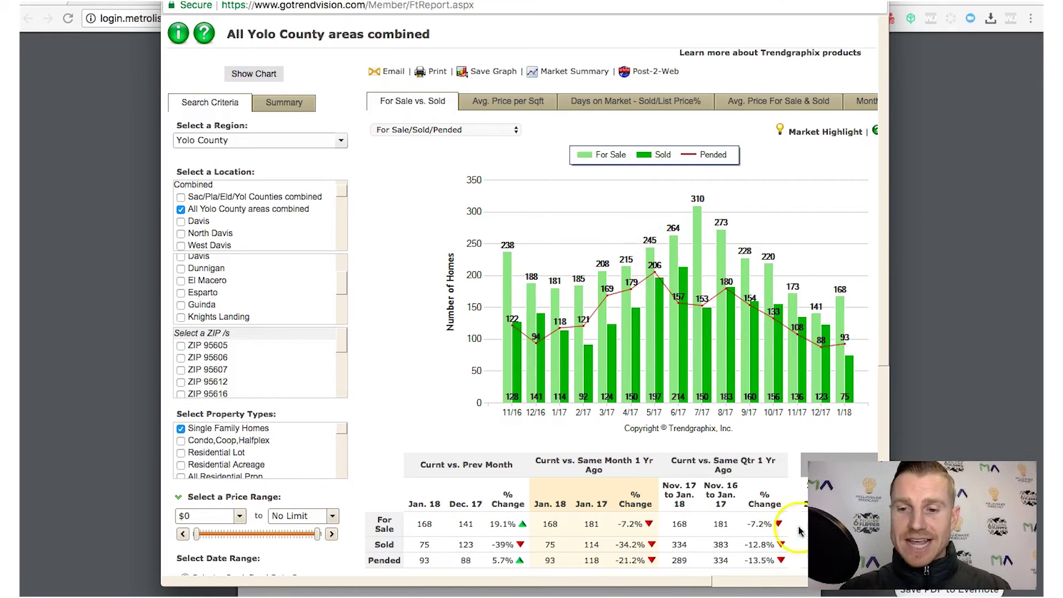
drag(403, 1, 303, 5)
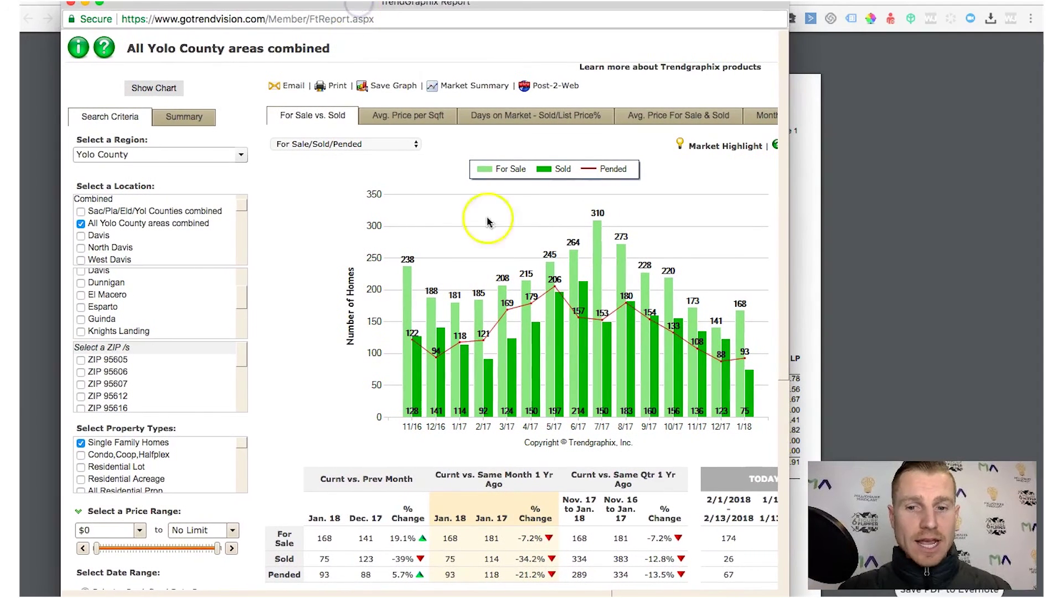
drag(783, 592, 945, 582)
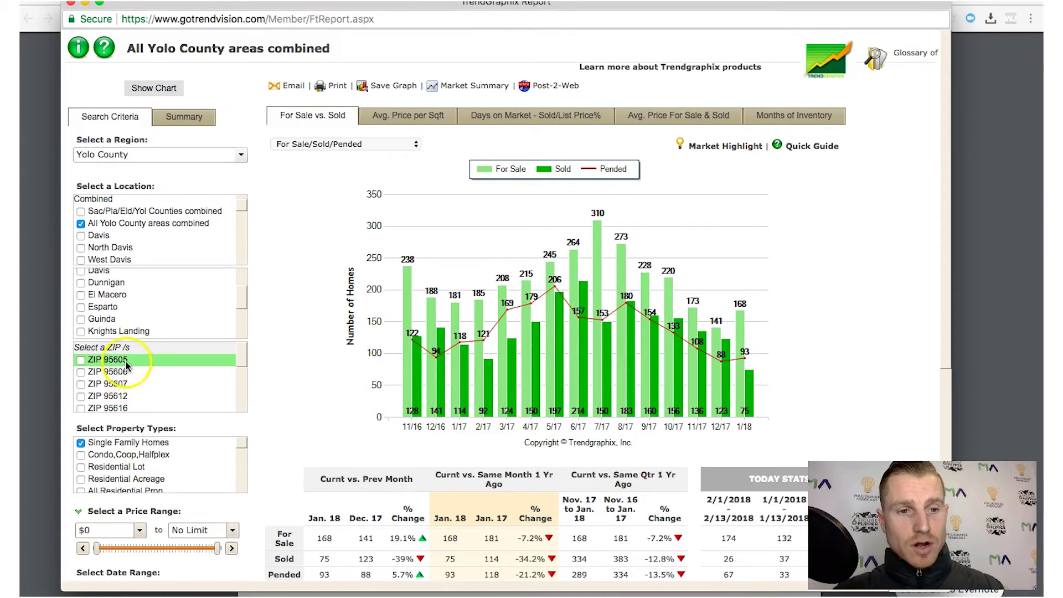
Limit the Trendgraphix report to ZIP 95605 instead of countywide and regenerate the chart
click(80, 361)
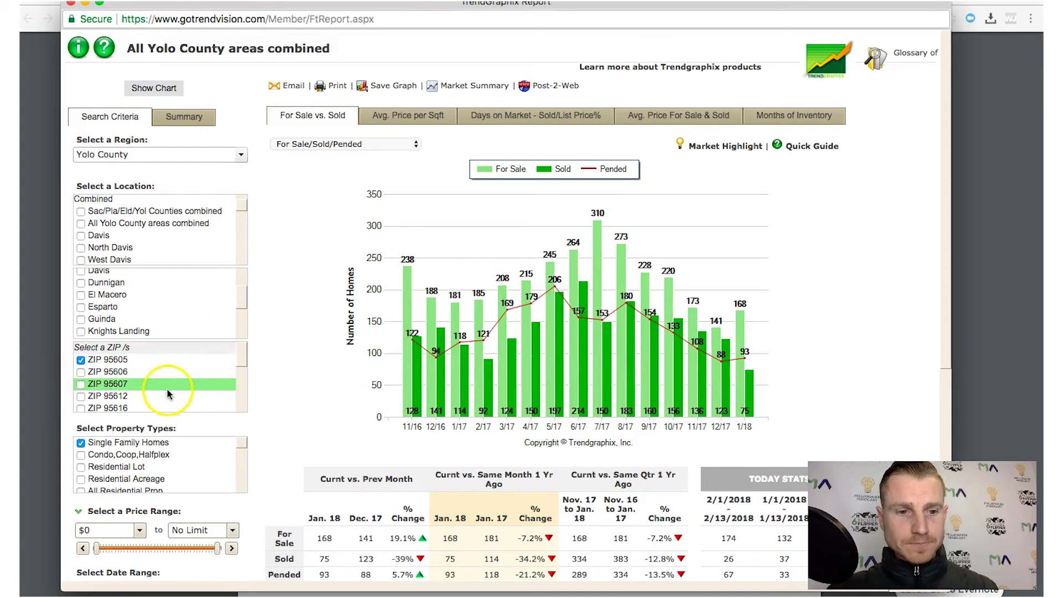
scroll(269, 353, down, 3)
scroll(270, 353, down, 5)
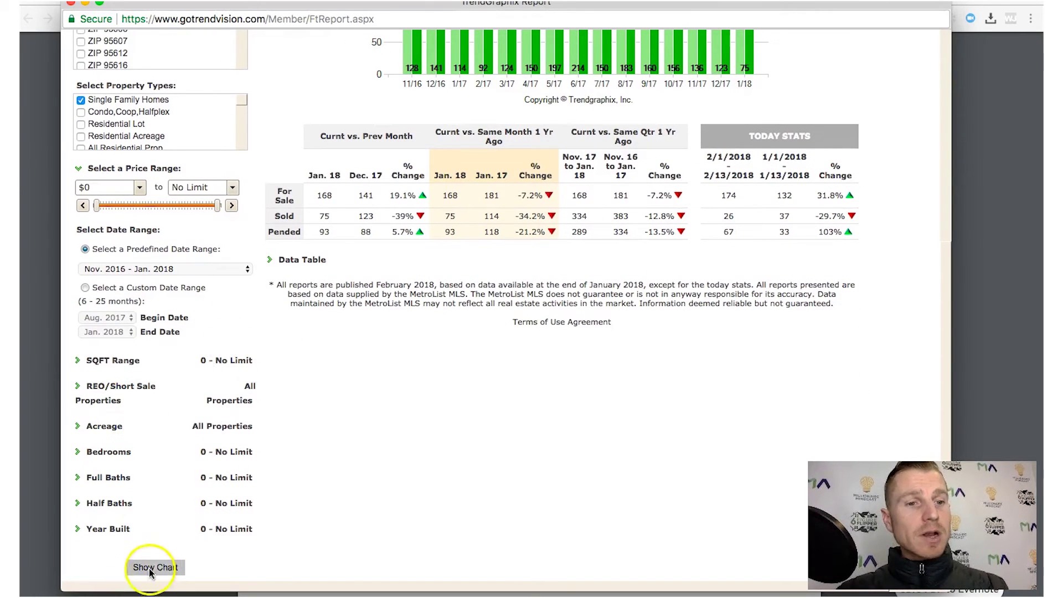
click(154, 567)
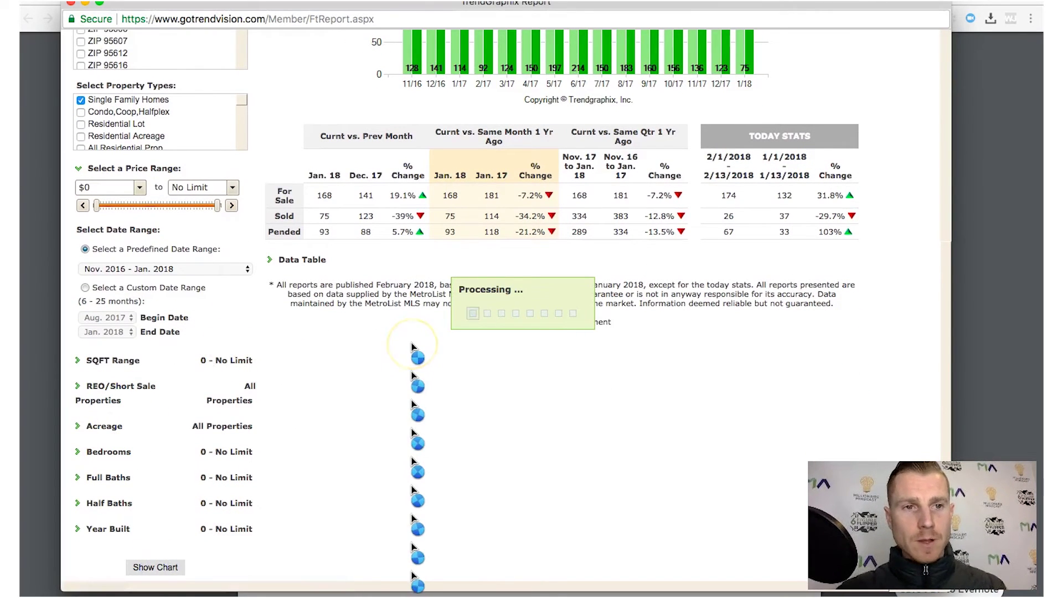
Show the Days on Market - Sold/List Price% chart for ZIP 95605
scroll(412, 344, up, 2)
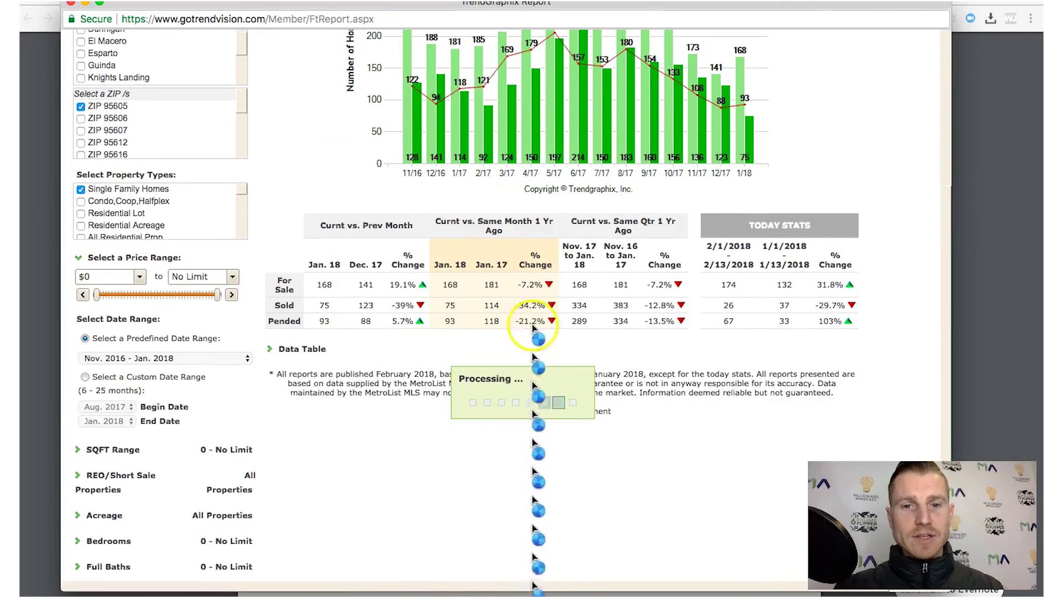
scroll(434, 291, up, 5)
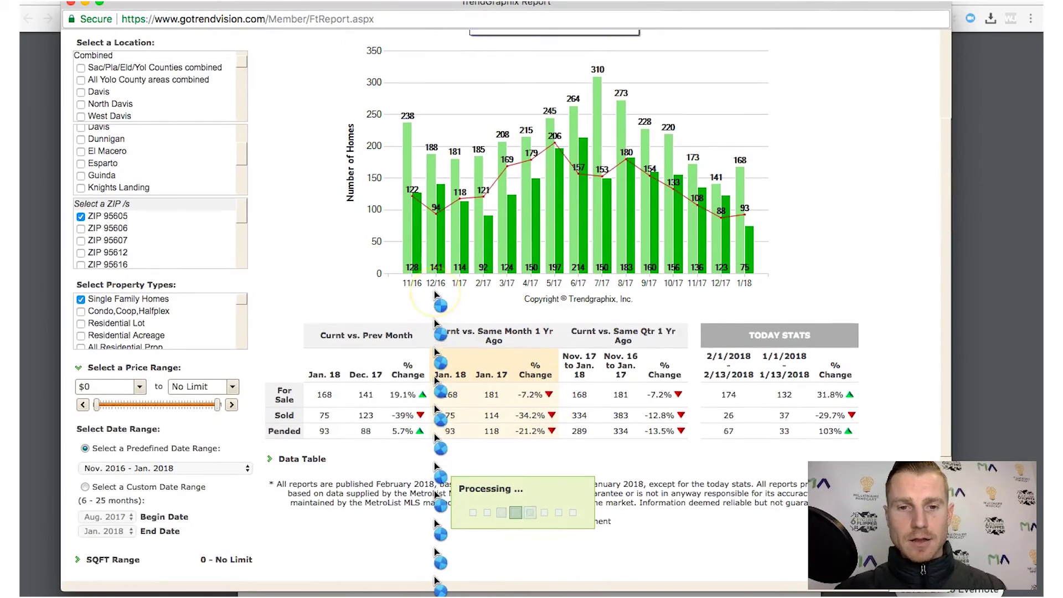
scroll(434, 291, up, 2)
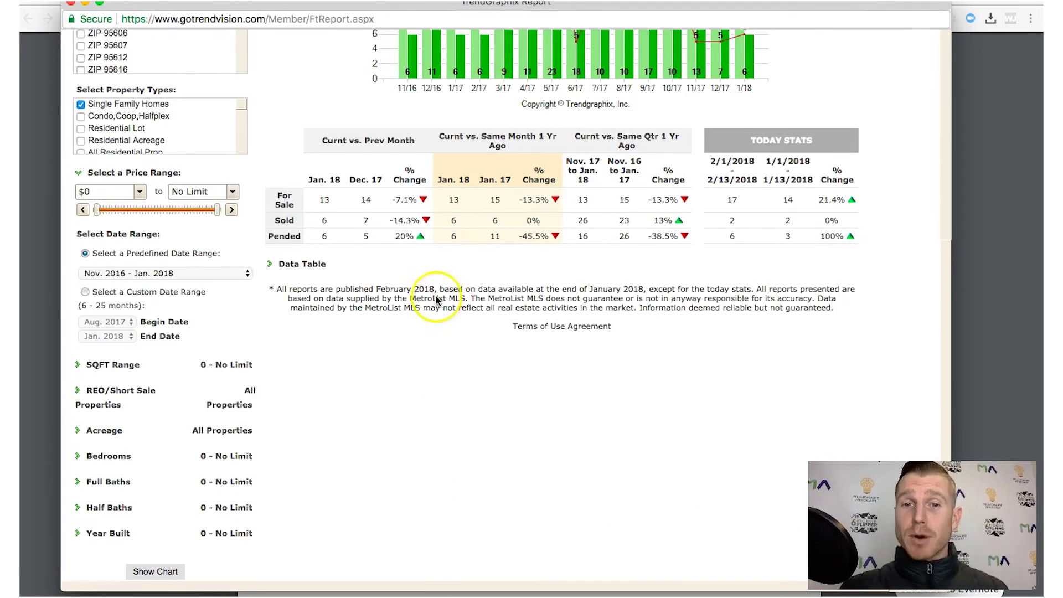
scroll(435, 300, up, 3)
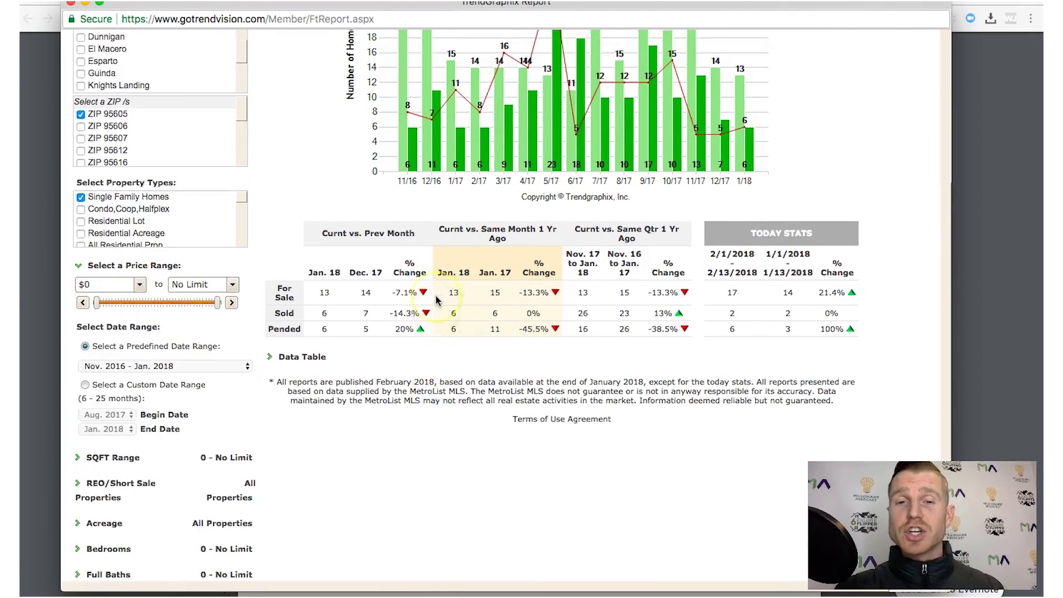
scroll(436, 300, up, 5)
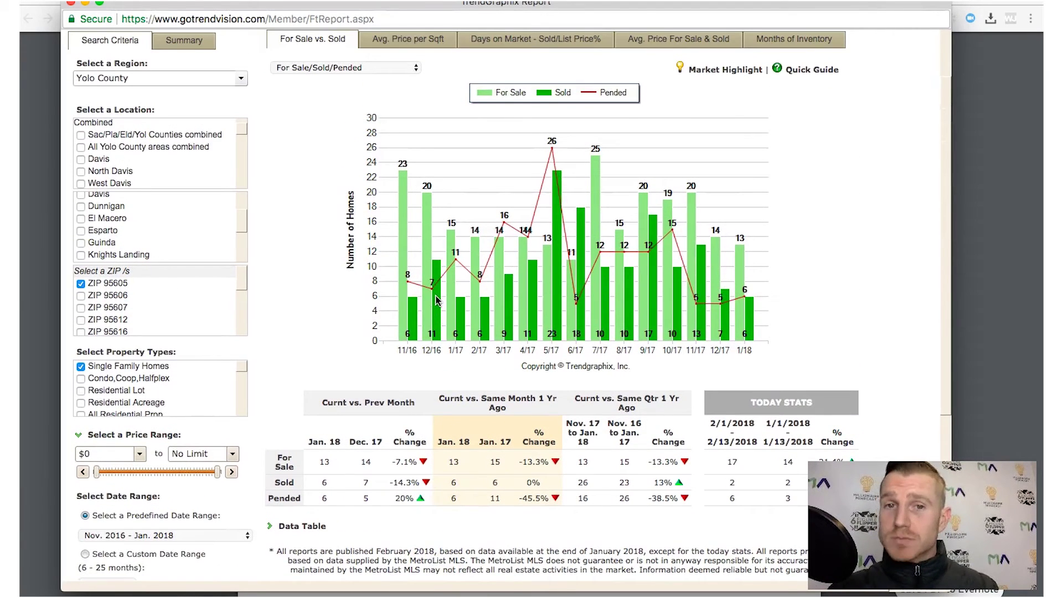
scroll(553, 274, up, 2)
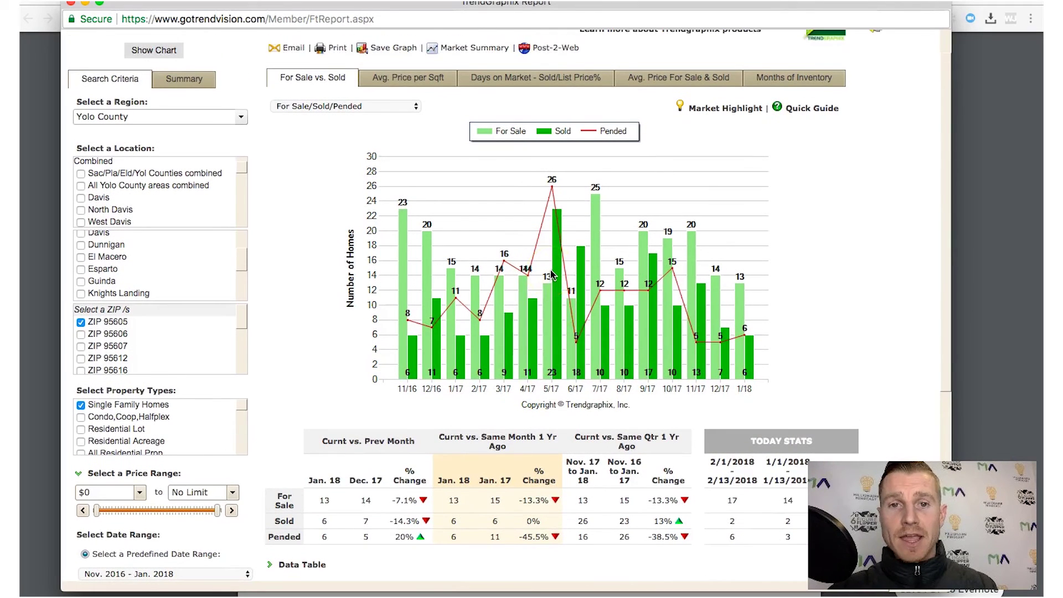
click(483, 89)
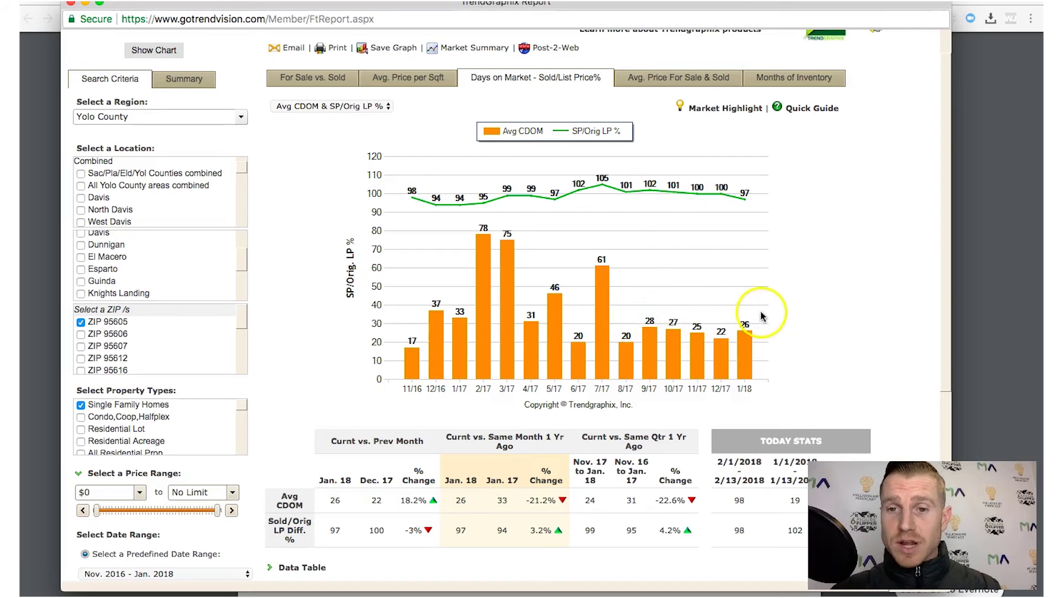
click(716, 76)
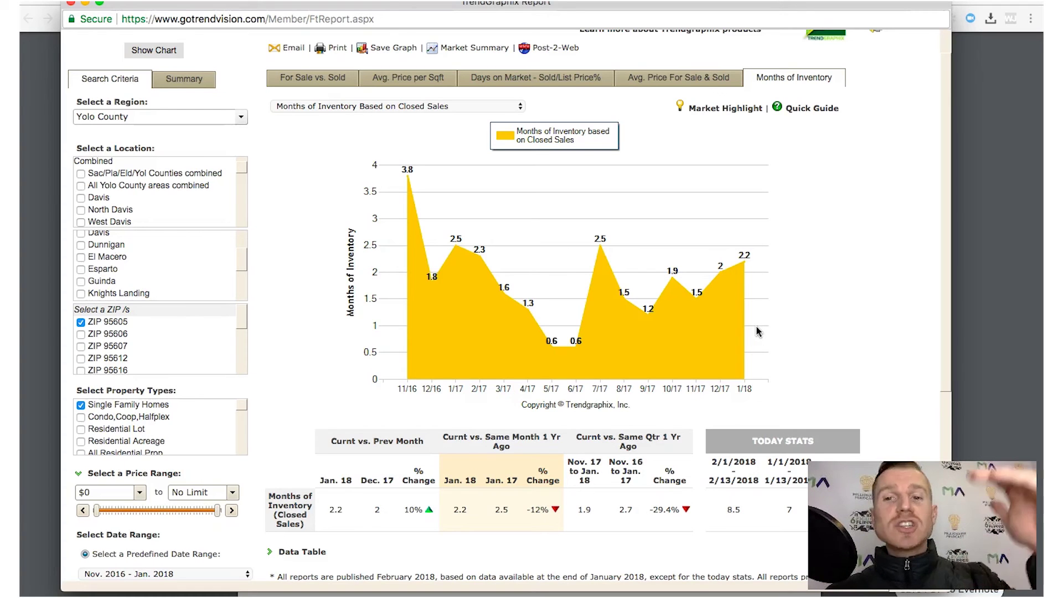
Review the ZIP 95605 Months of Inventory chart, which shows 2.2 months for Jan. 18
click(733, 258)
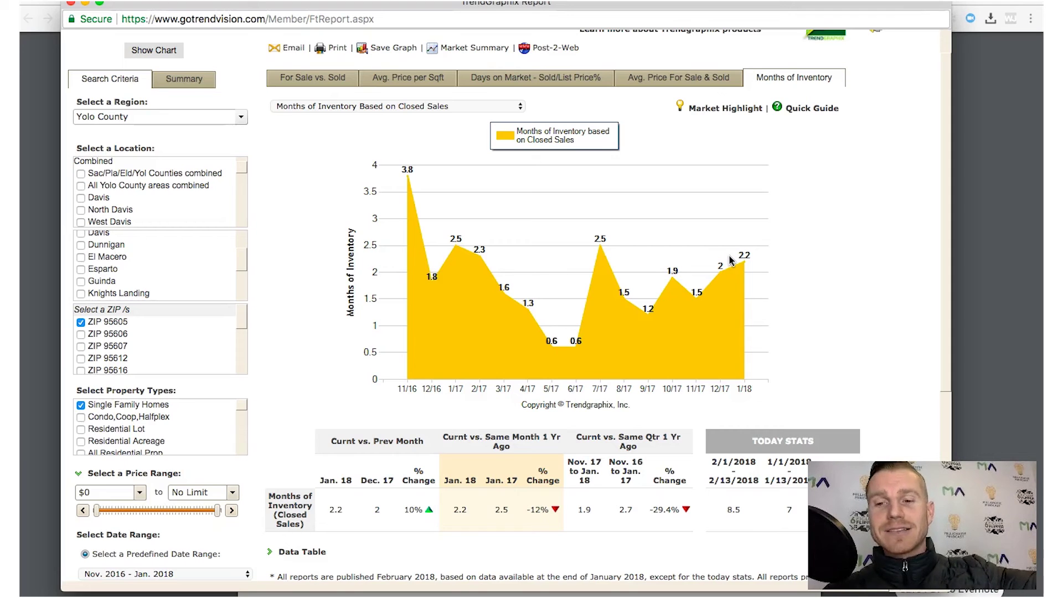
click(758, 275)
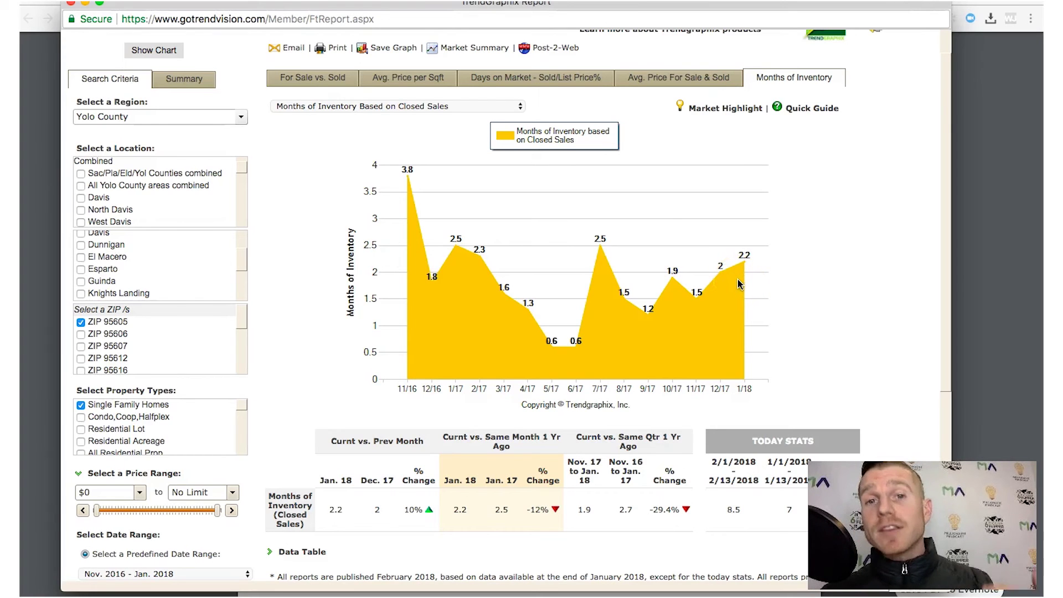
click(540, 84)
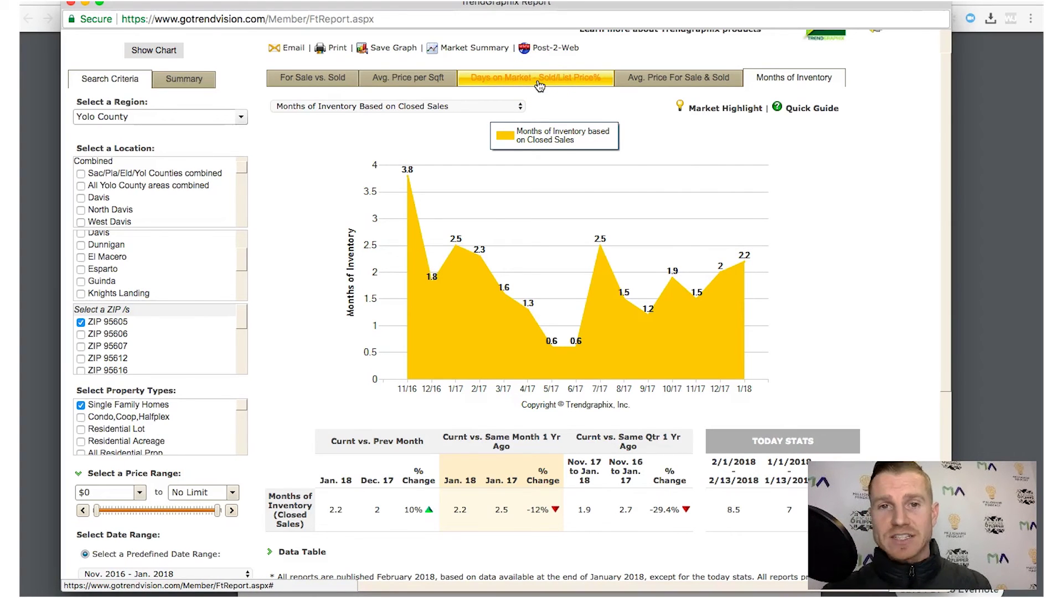
Review average for-sale/sold prices and Market Highlight, then show average price per sqft ($199, Jan. 18)
click(641, 85)
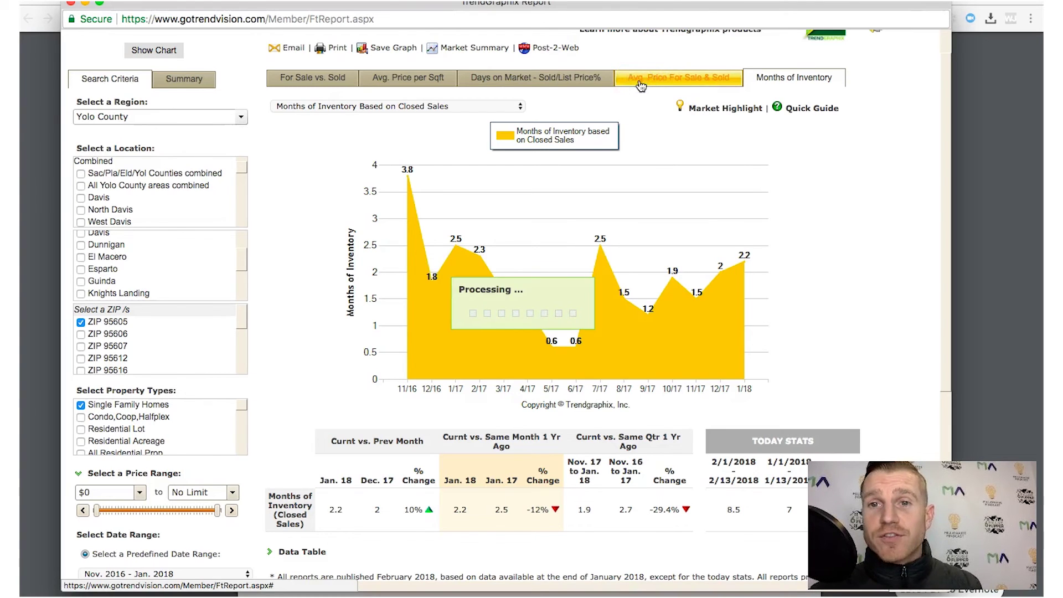
click(700, 106)
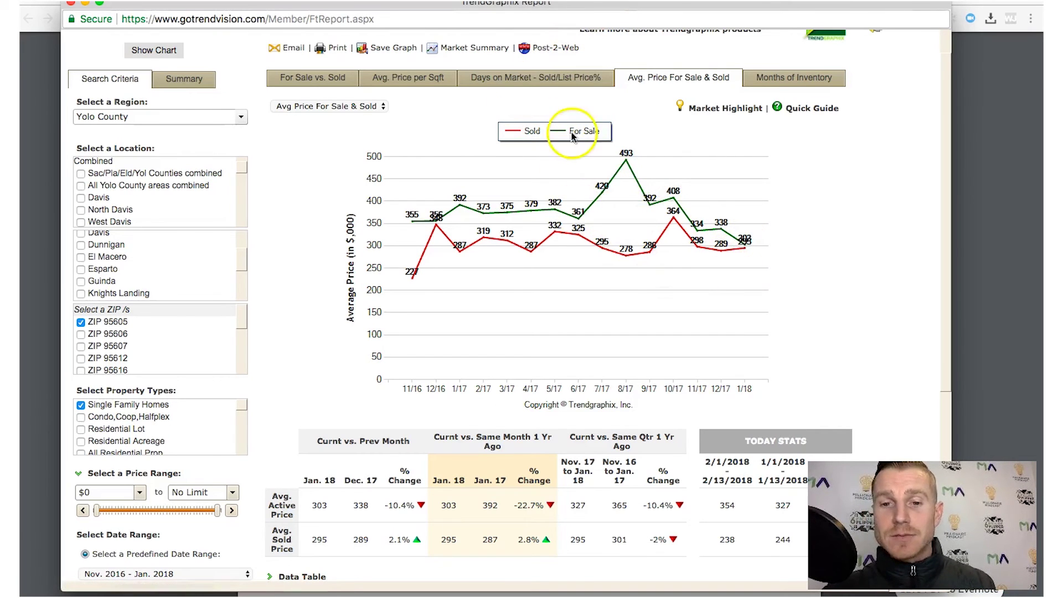
click(399, 83)
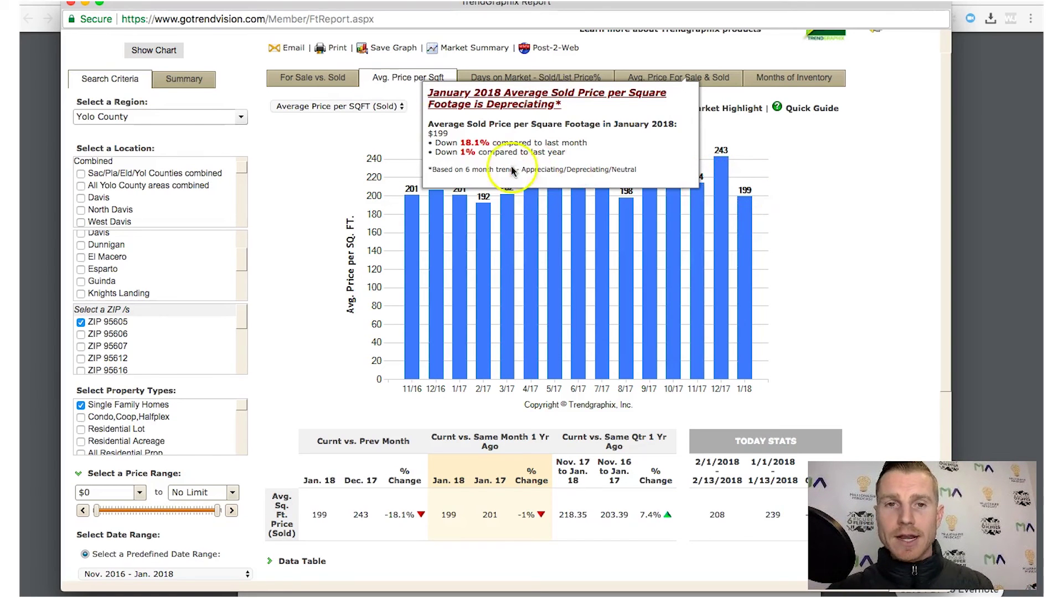
click(84, 4)
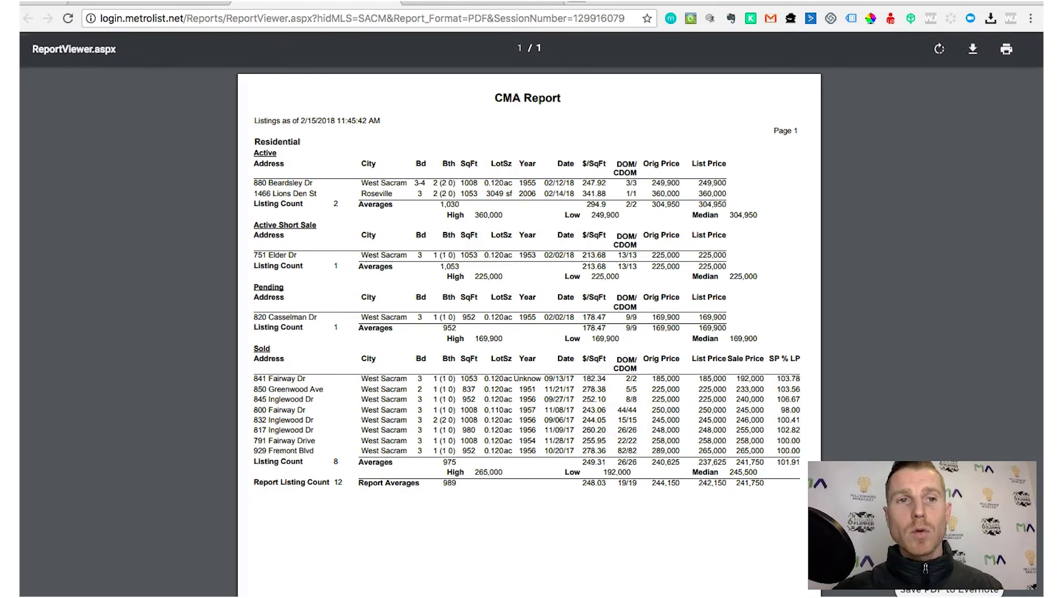
Go back to the MetroList Search Results tab listing the 12 checked comps
click(194, 2)
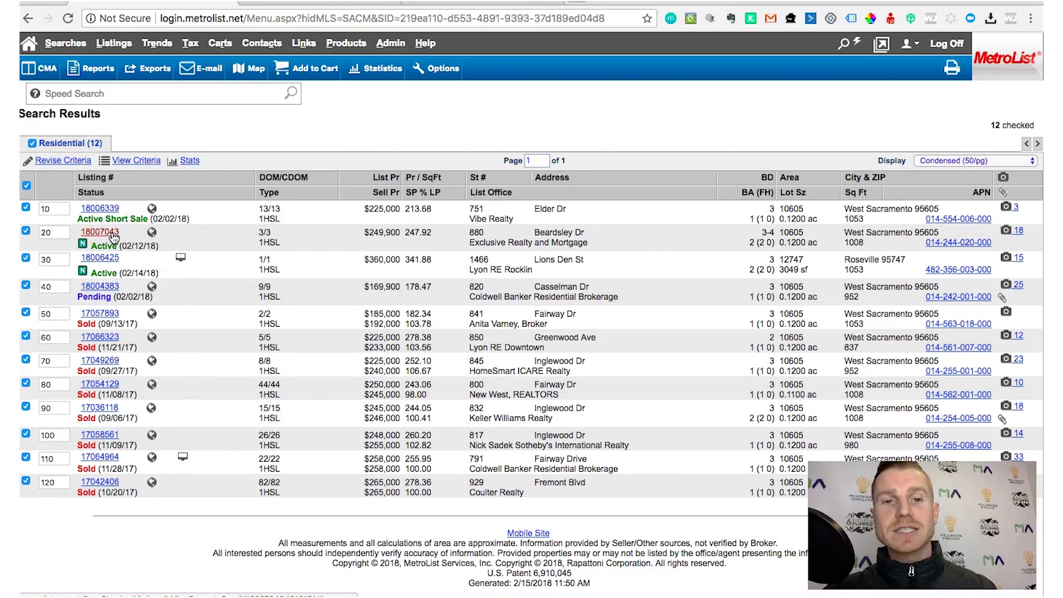
click(113, 235)
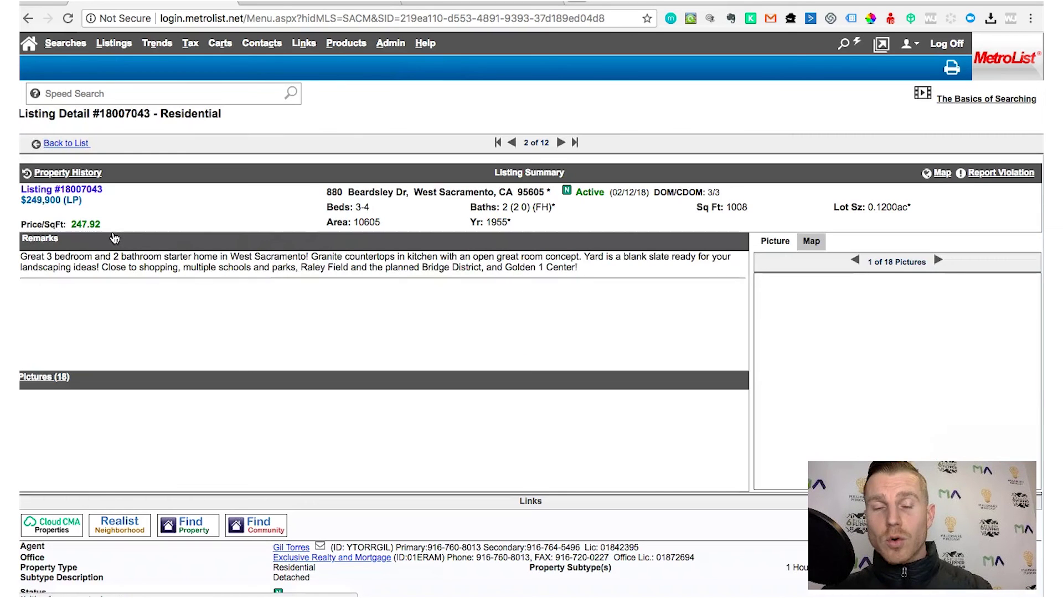
click(811, 243)
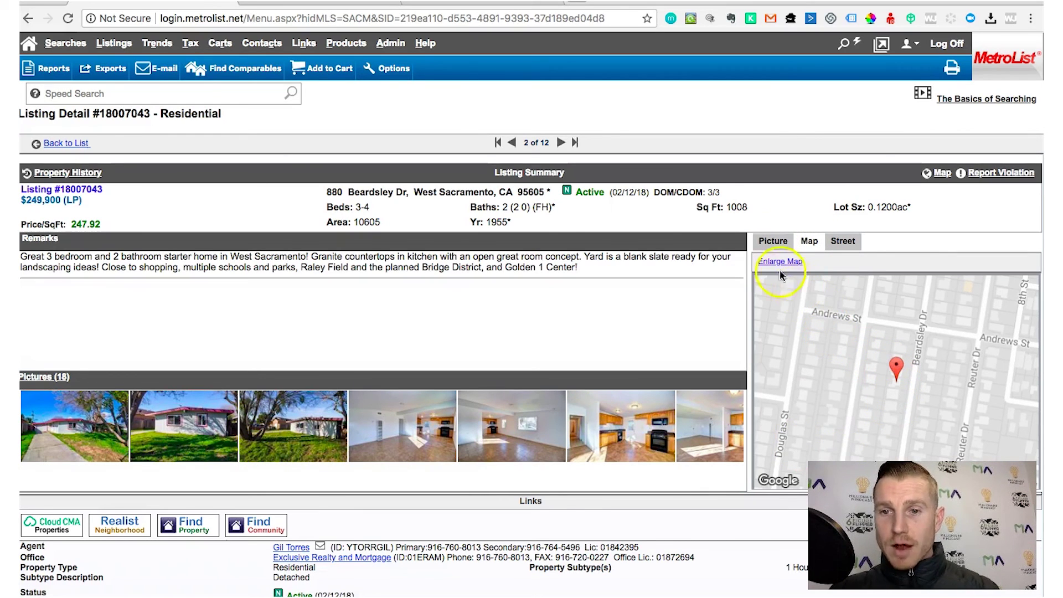
click(767, 243)
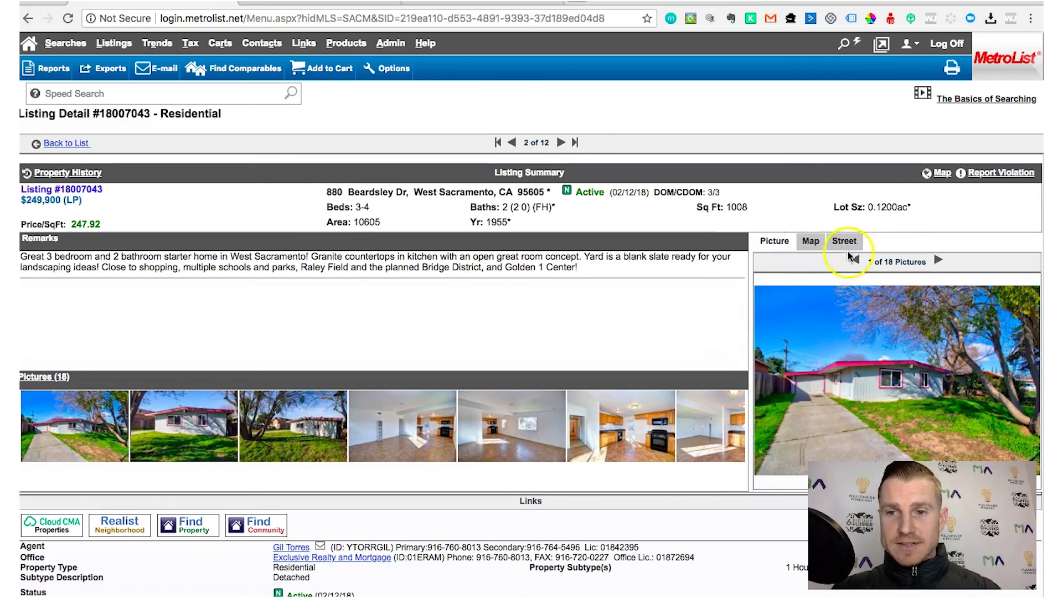
click(869, 335)
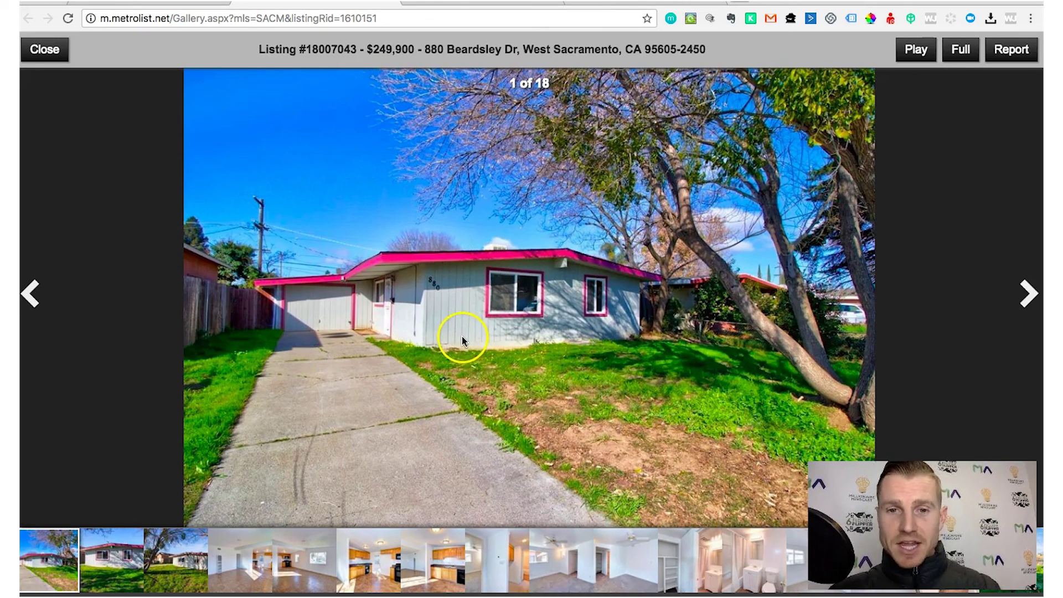
click(1028, 297)
click(1027, 296)
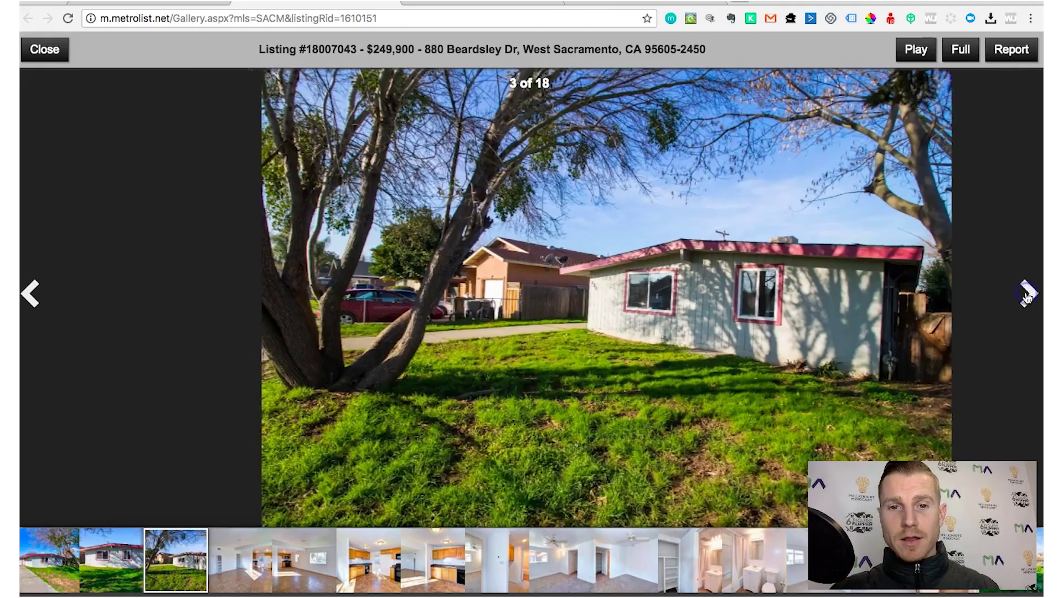
click(1028, 296)
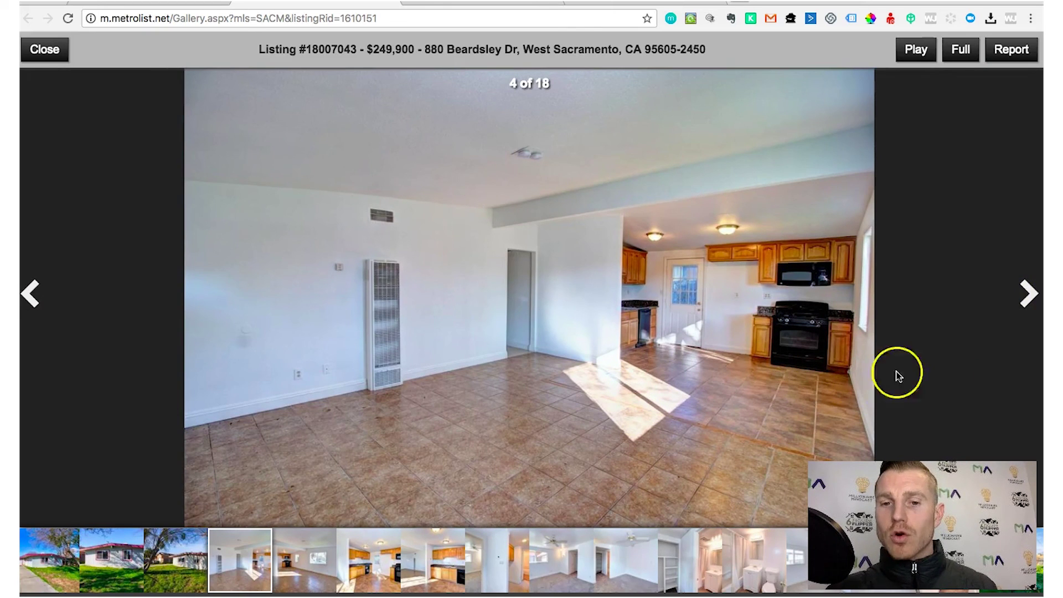
click(1028, 291)
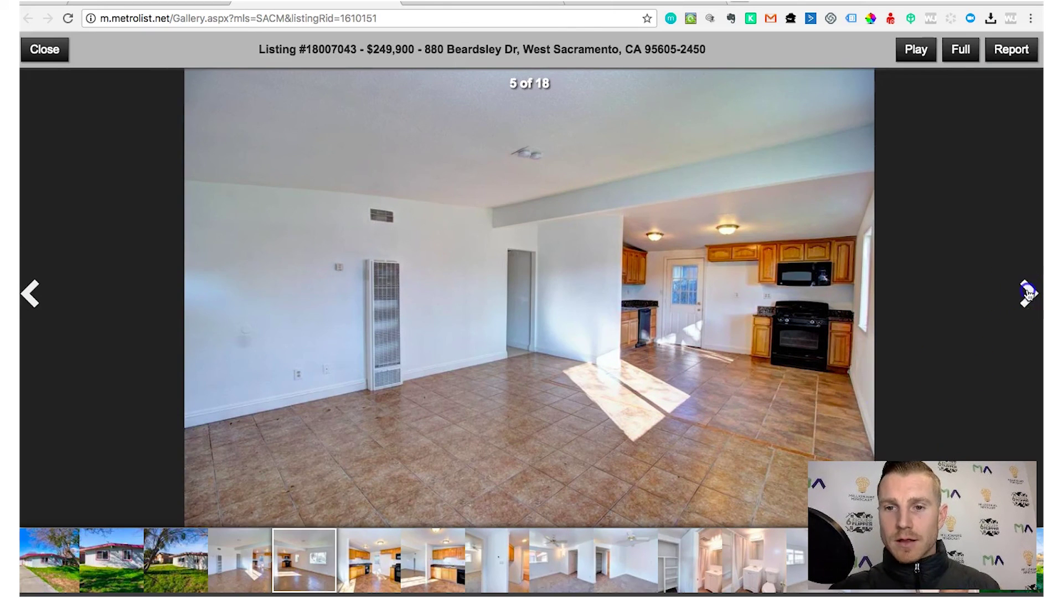
click(1027, 291)
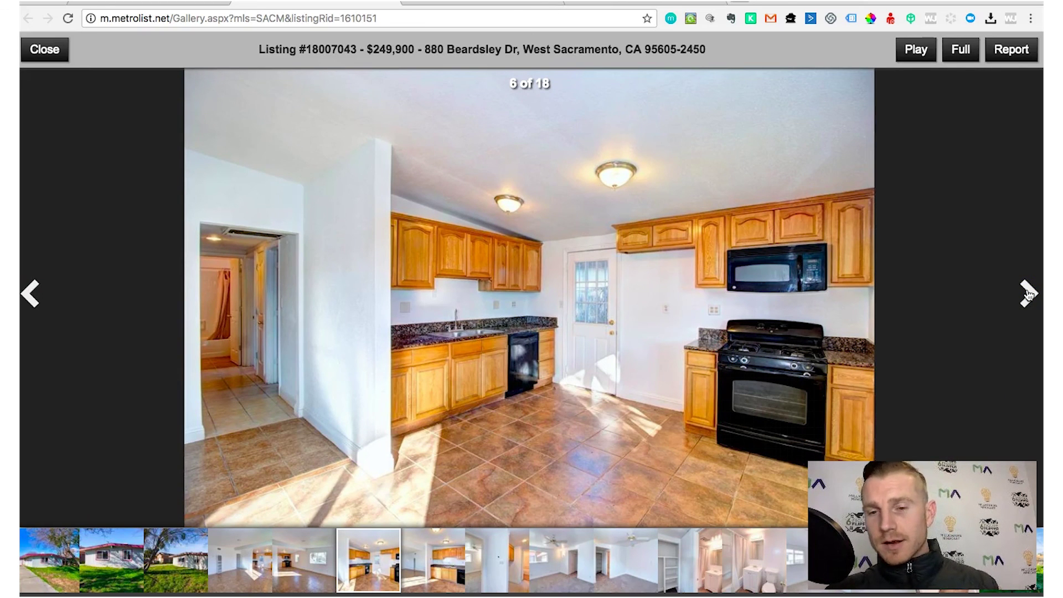
Continue to photo 11 of 18, then close the gallery and return to the 12 search results
click(1027, 292)
click(1027, 291)
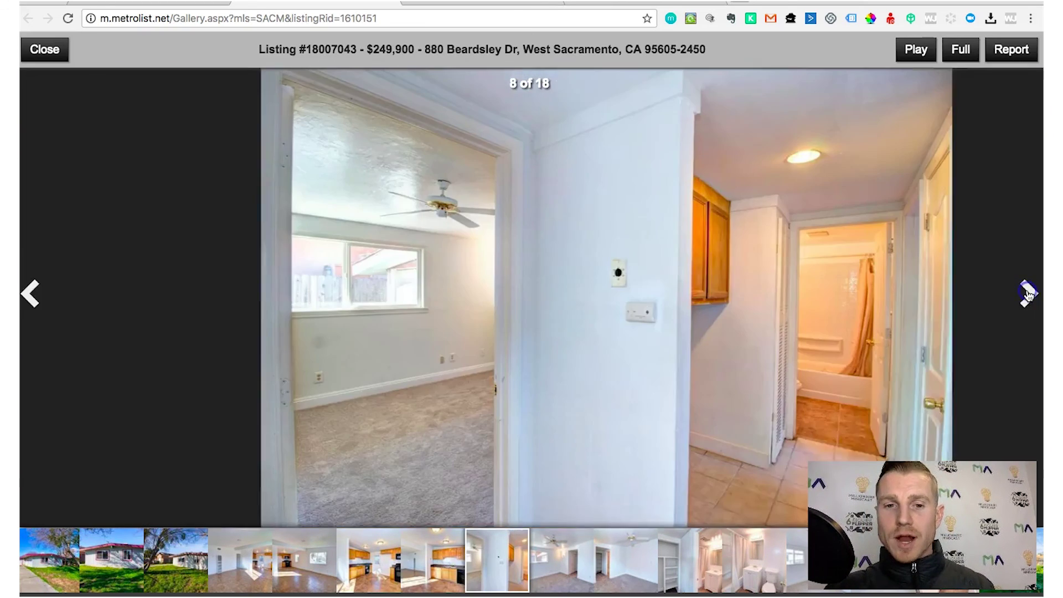
click(1027, 291)
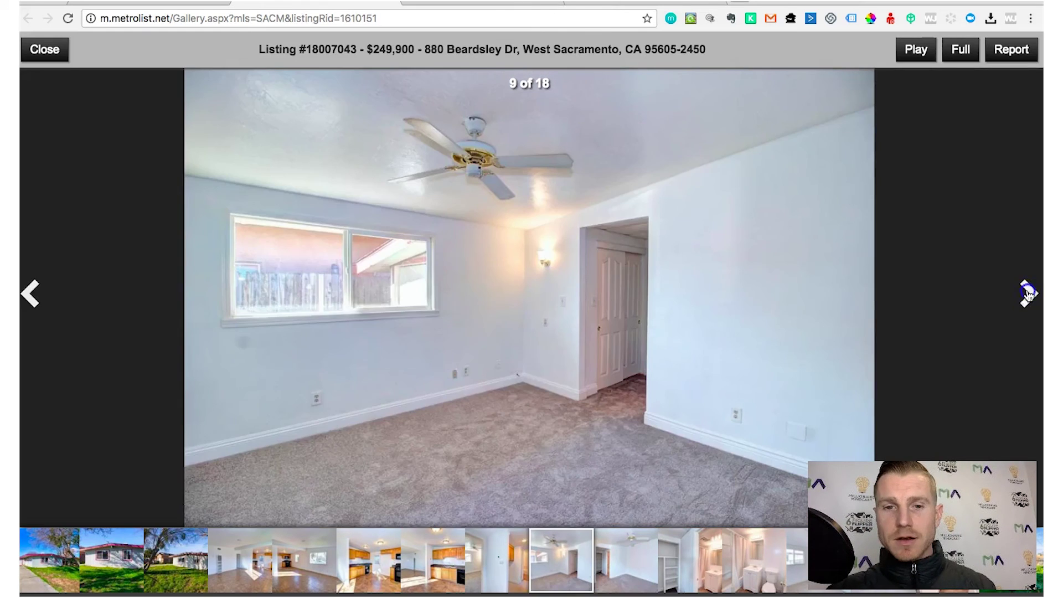
click(1028, 292)
click(1027, 292)
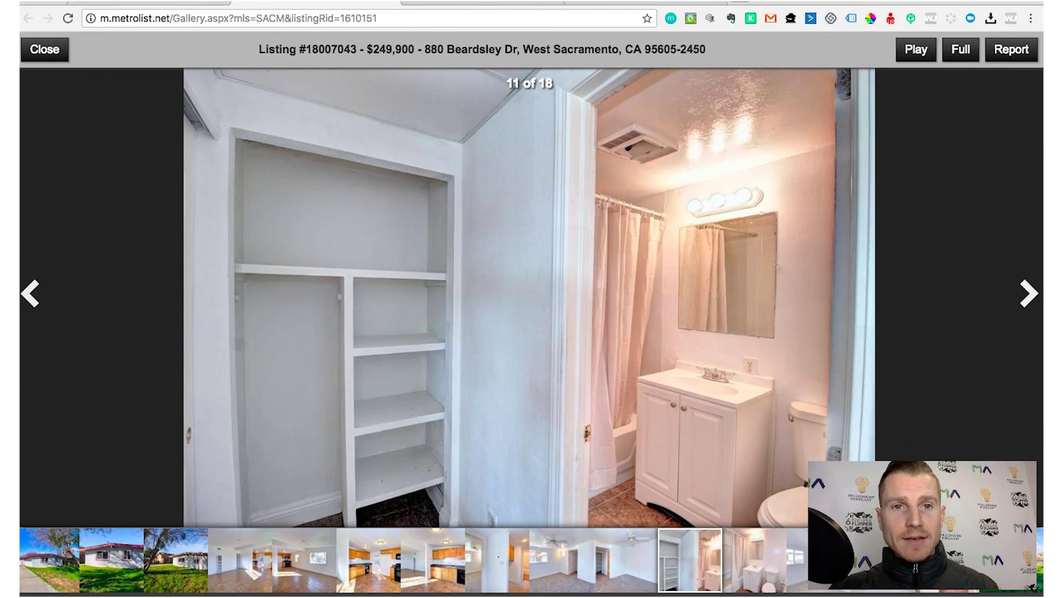
click(387, 2)
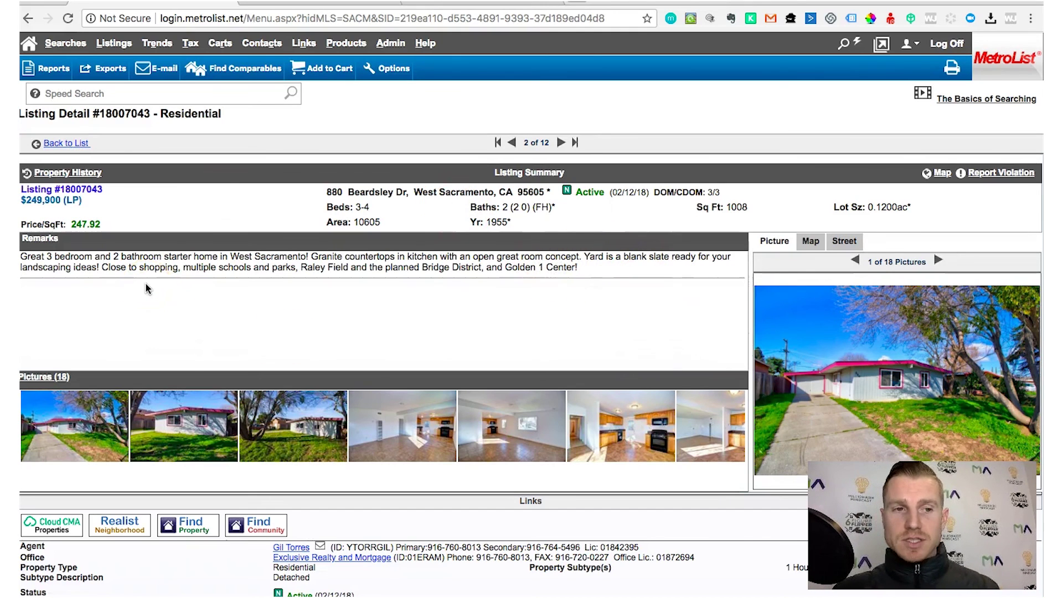
click(65, 145)
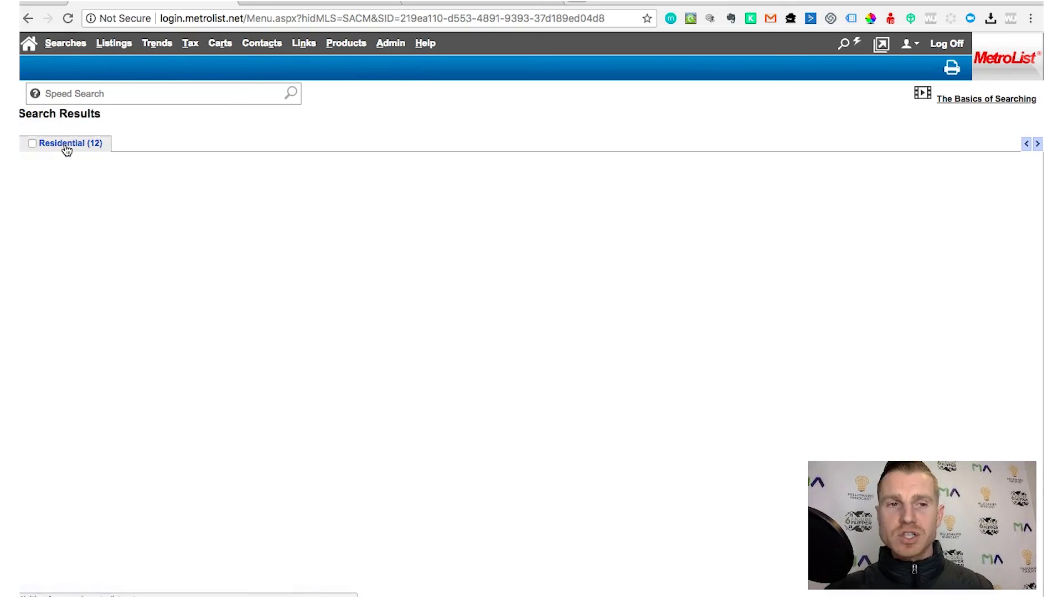